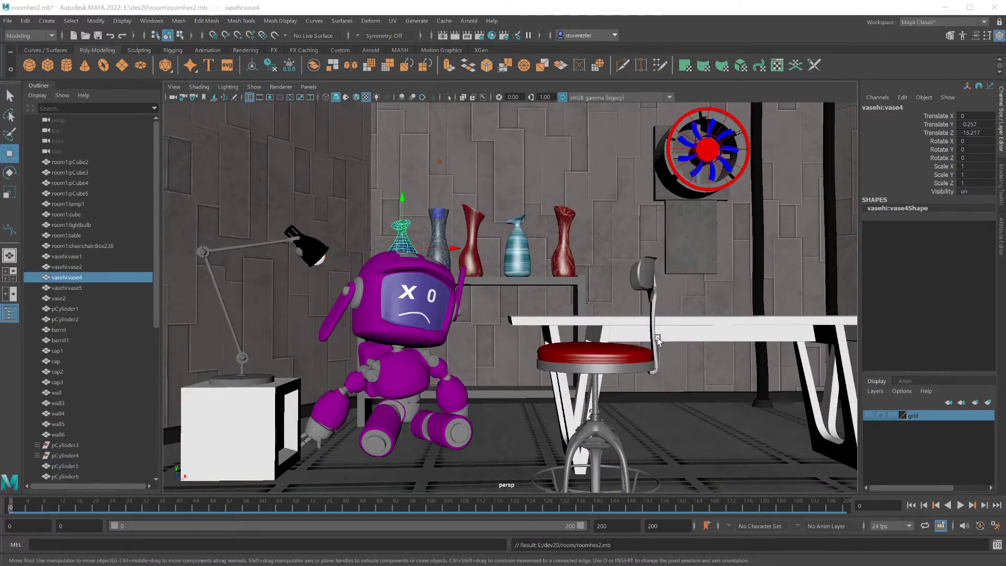
- Turn on the grid layer's visibility so the grey pPlane1 plane shows in the room
left_click_drag(657, 337, 649, 334, "alt")
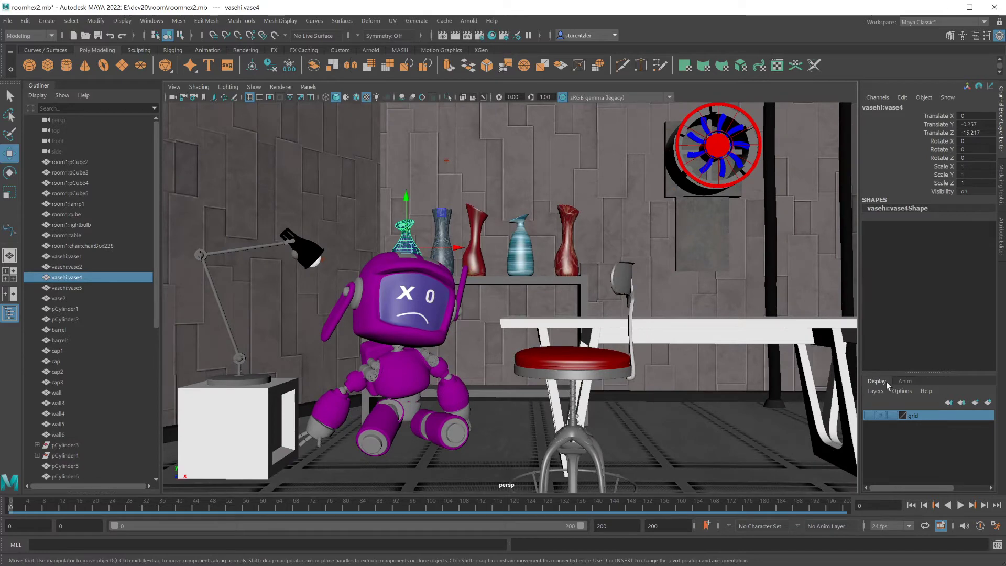
left_click(870, 414)
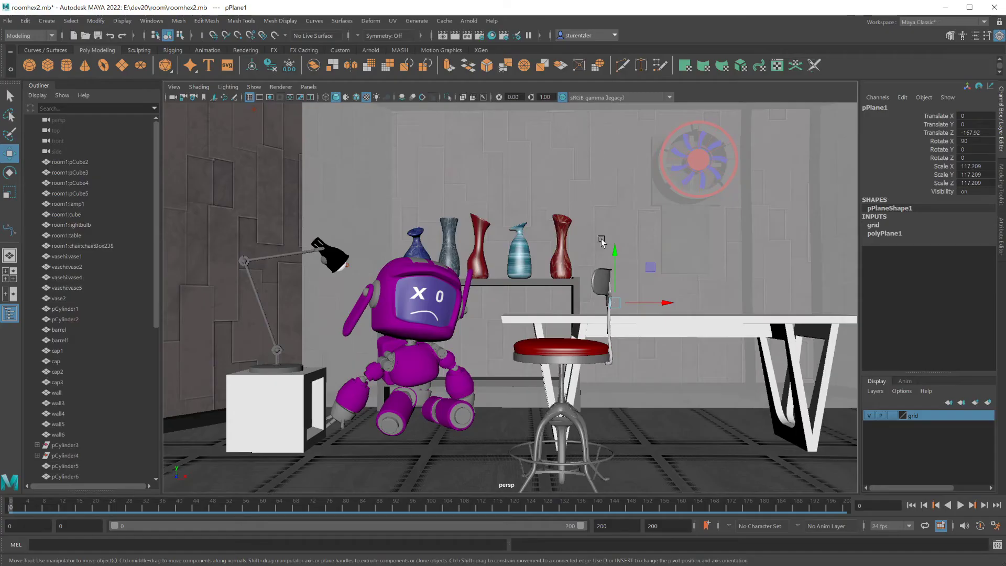
left_click_drag(612, 248, 616, 252, "alt")
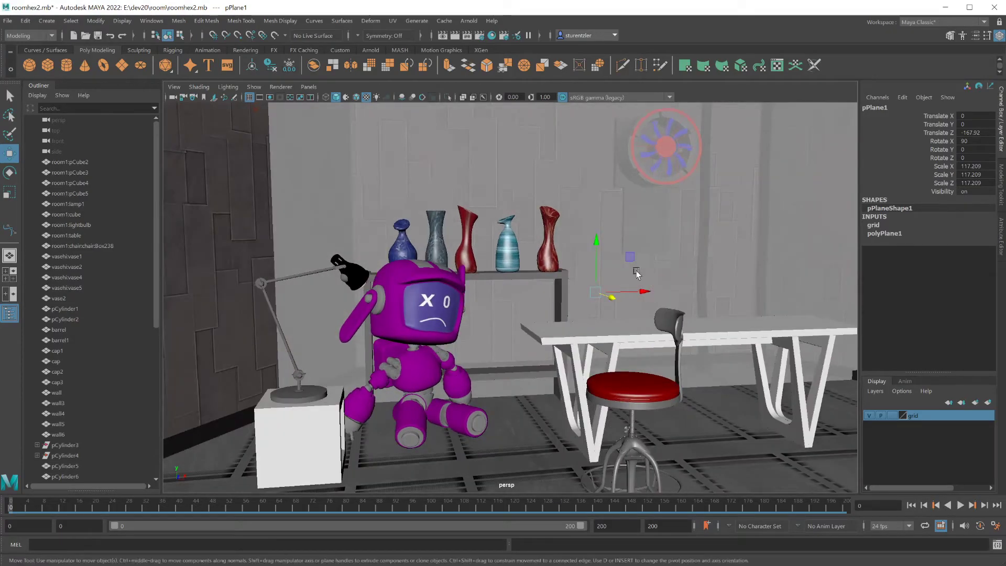
left_click(46, 20)
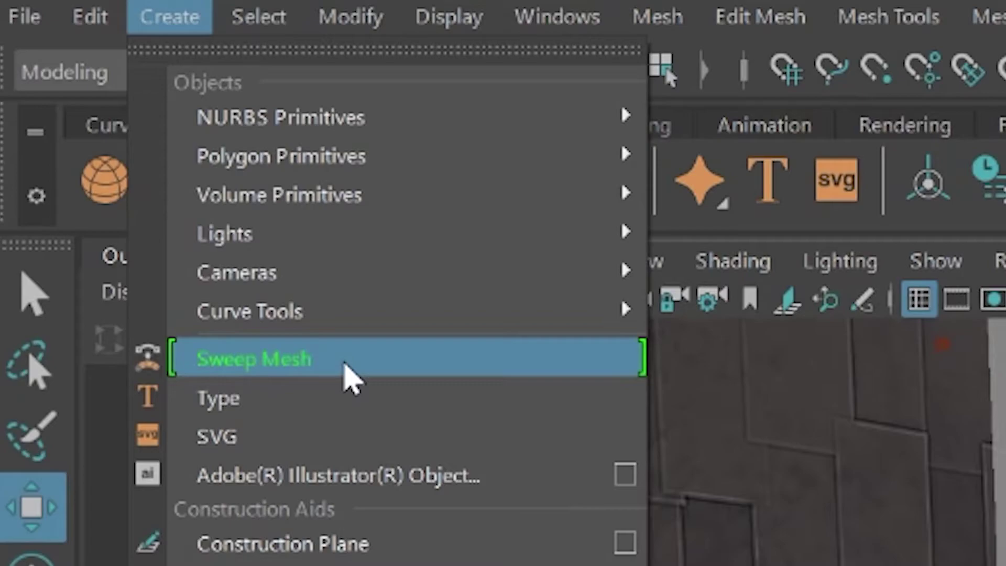
key("Escape")
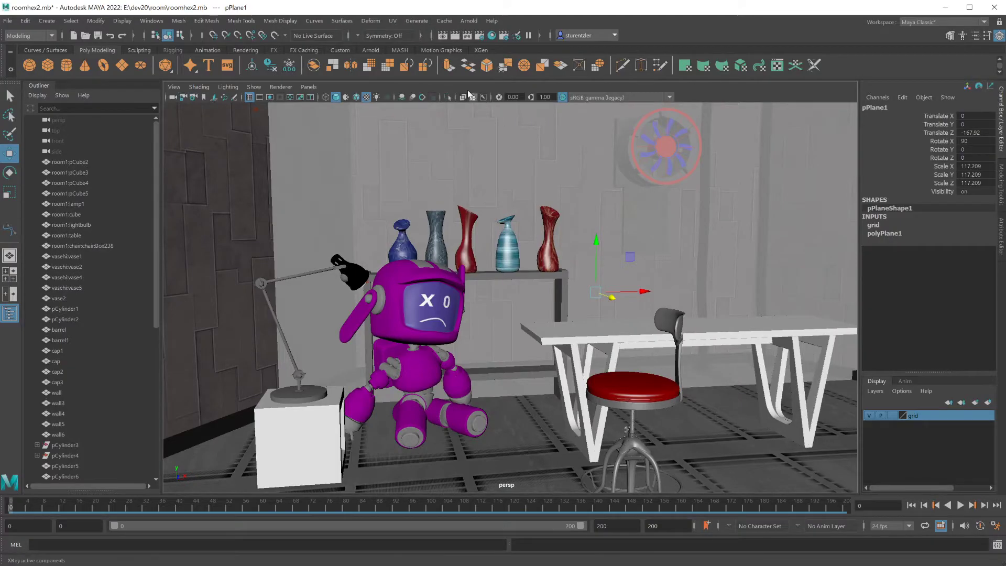
- Make pPlane1 the live surface and start the Bezier Curve Tool
left_click(275, 36)
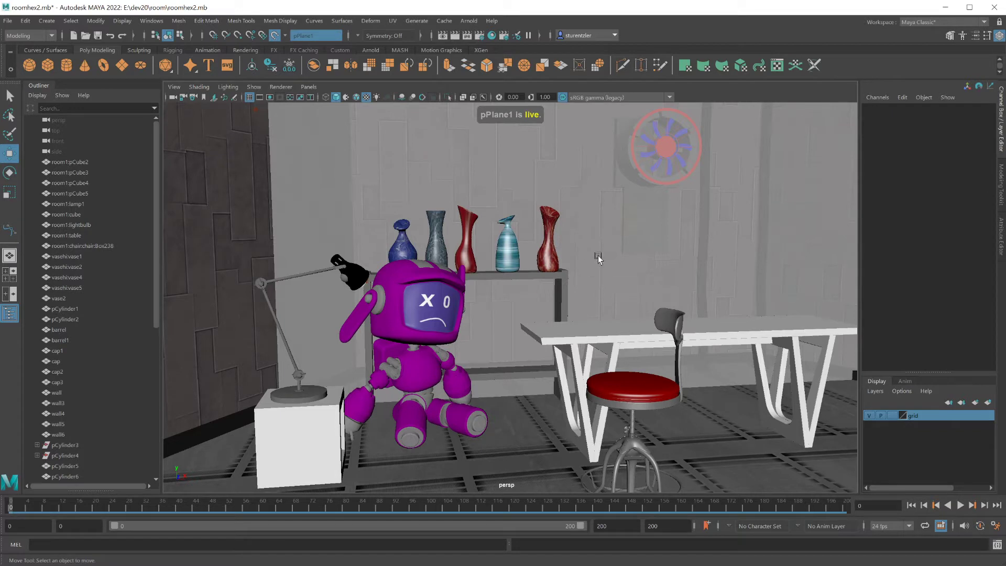
left_click(46, 21)
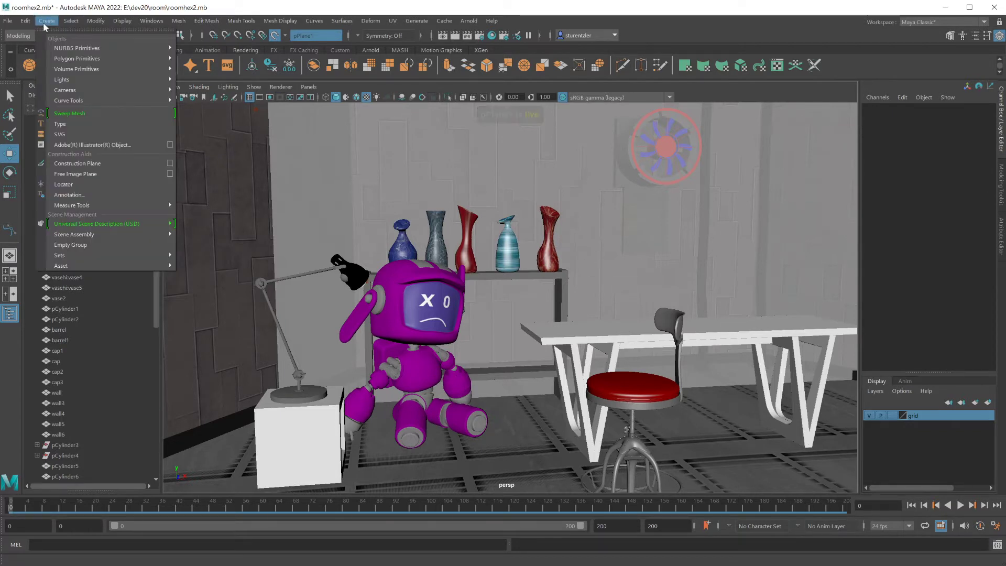
mouse_move(85, 100)
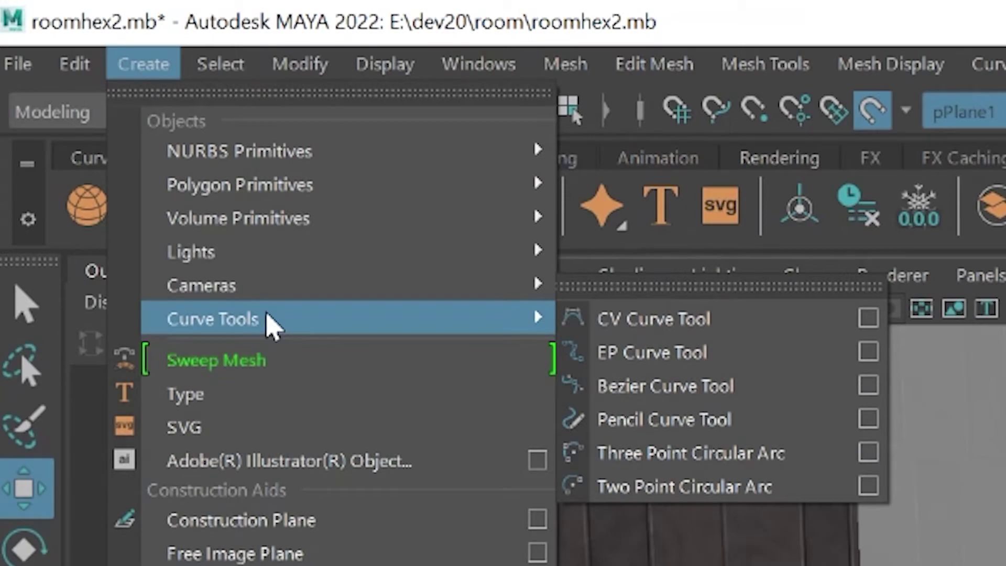
left_click(654, 319)
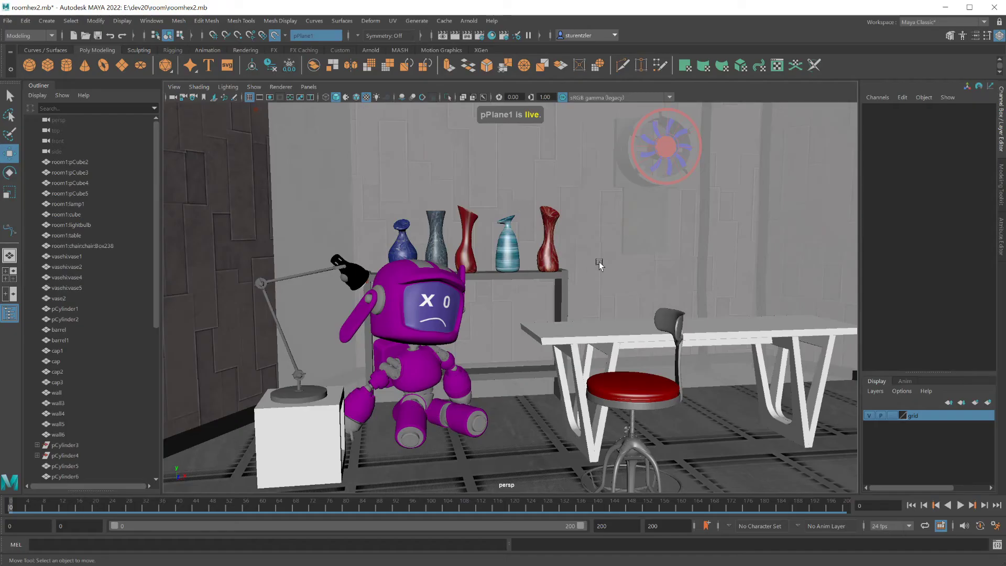
left_click(47, 22)
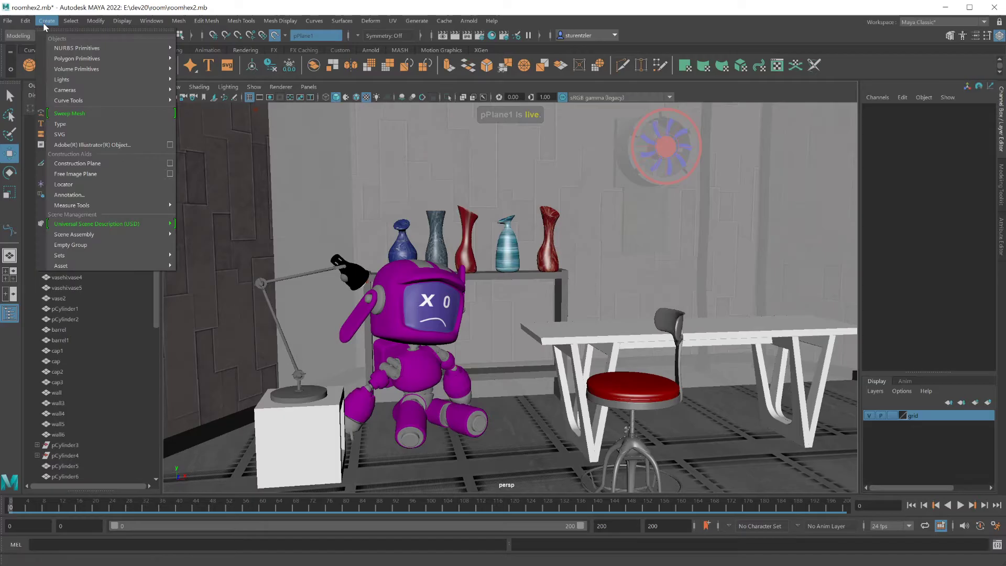
mouse_move(90, 100)
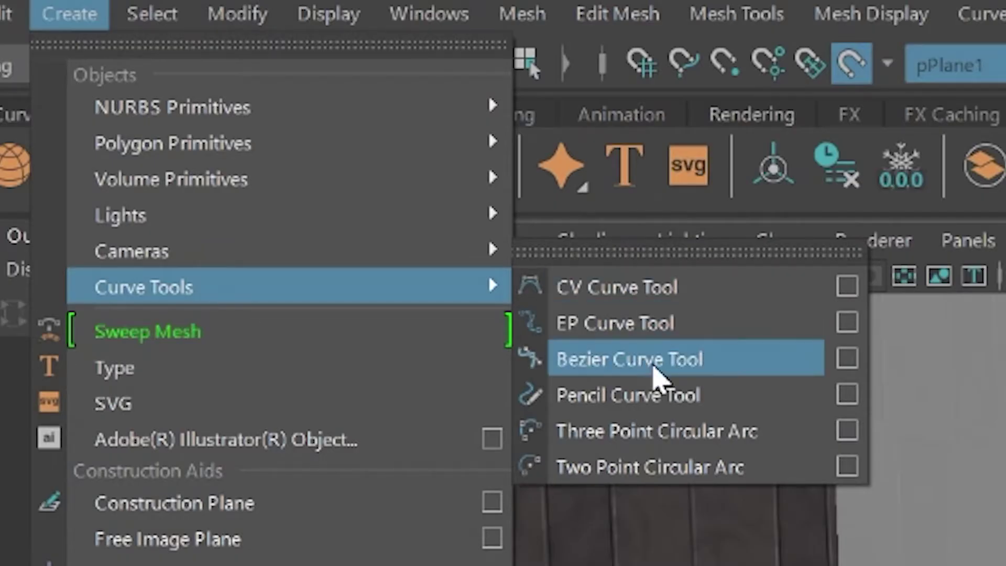
left_click(652, 366)
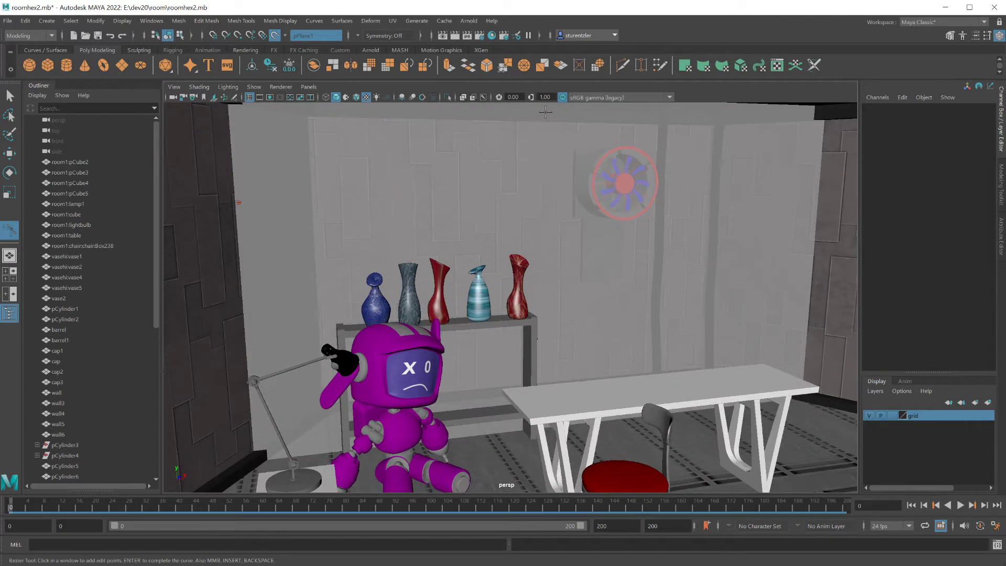
- Draw a wavy Bezier curve from the ceiling down to the table edge
left_click(546, 112)
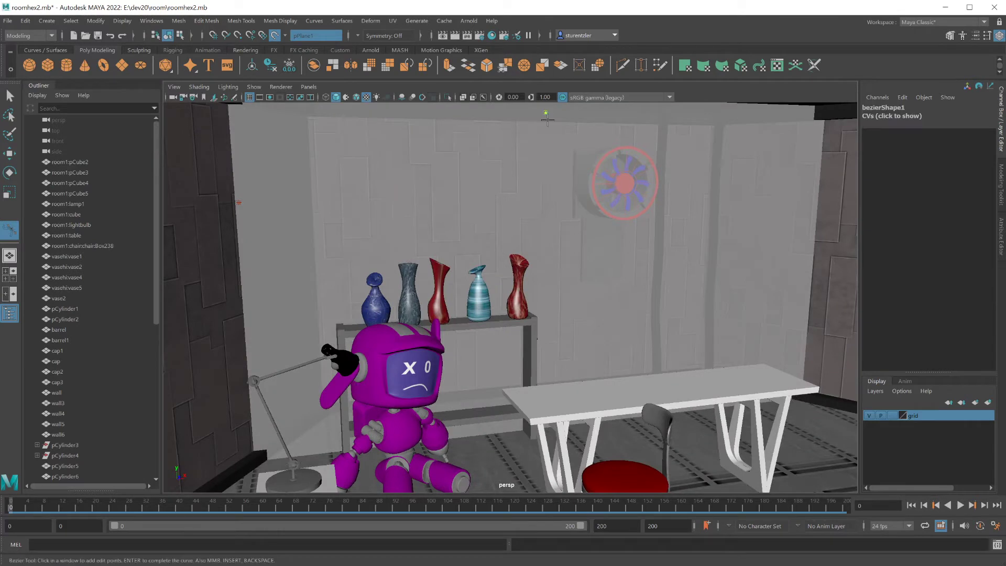
left_click_drag(567, 197, 561, 217)
left_click_drag(548, 287, 560, 315)
left_click(566, 381)
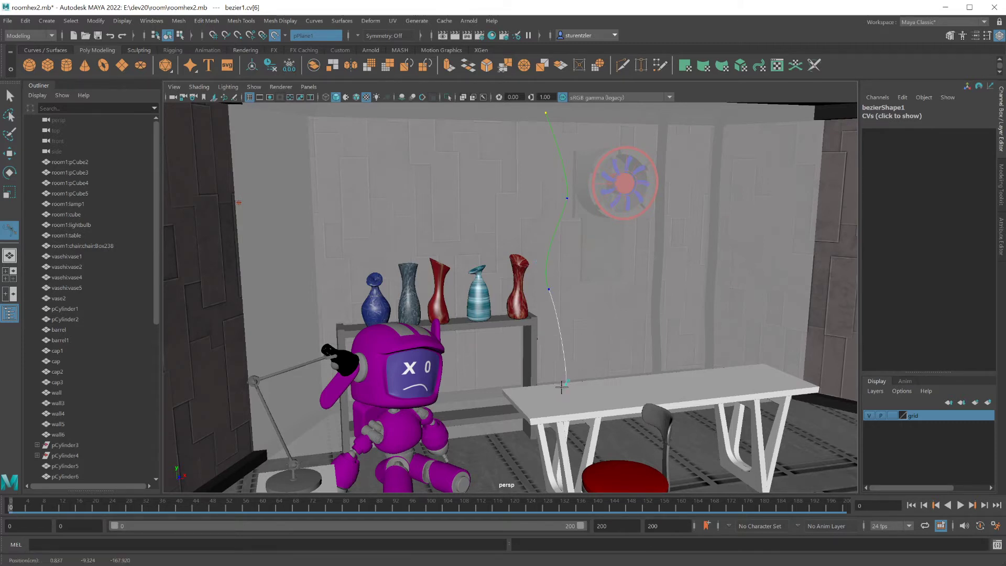
left_click(560, 422)
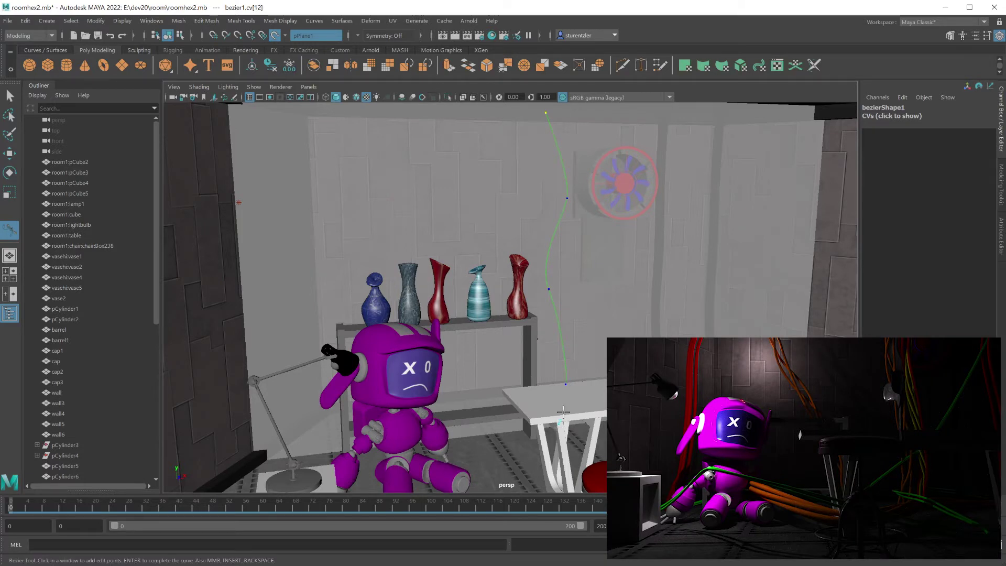
key("w")
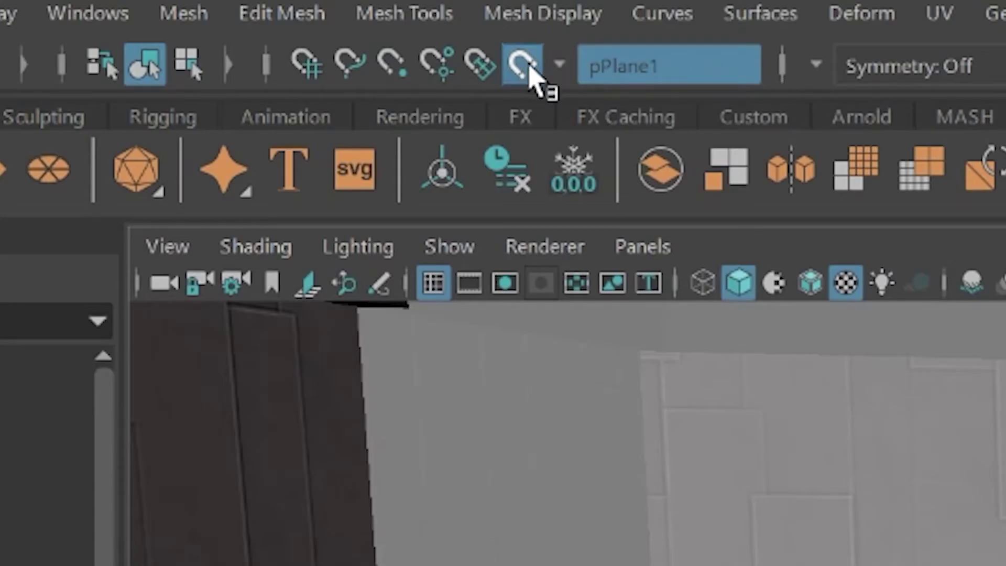
- Turn off the live surface and hide the grid layer's grey plane
left_click(529, 67)
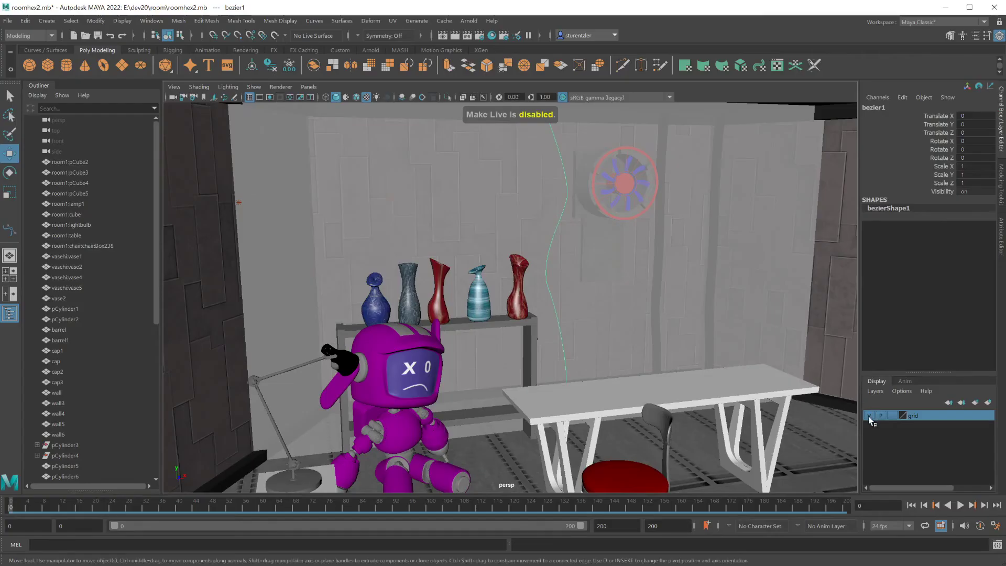
left_click(870, 417)
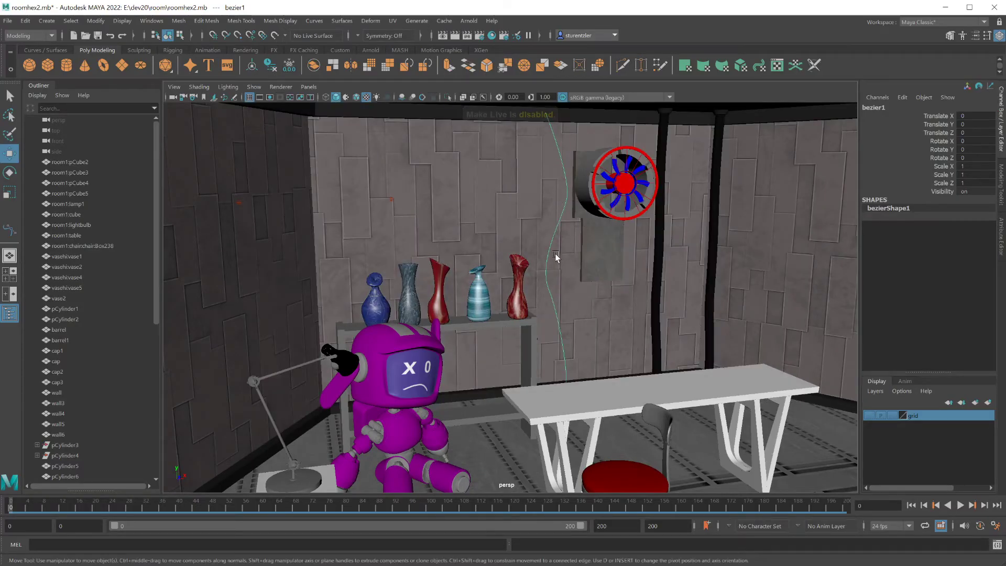
left_click(47, 21)
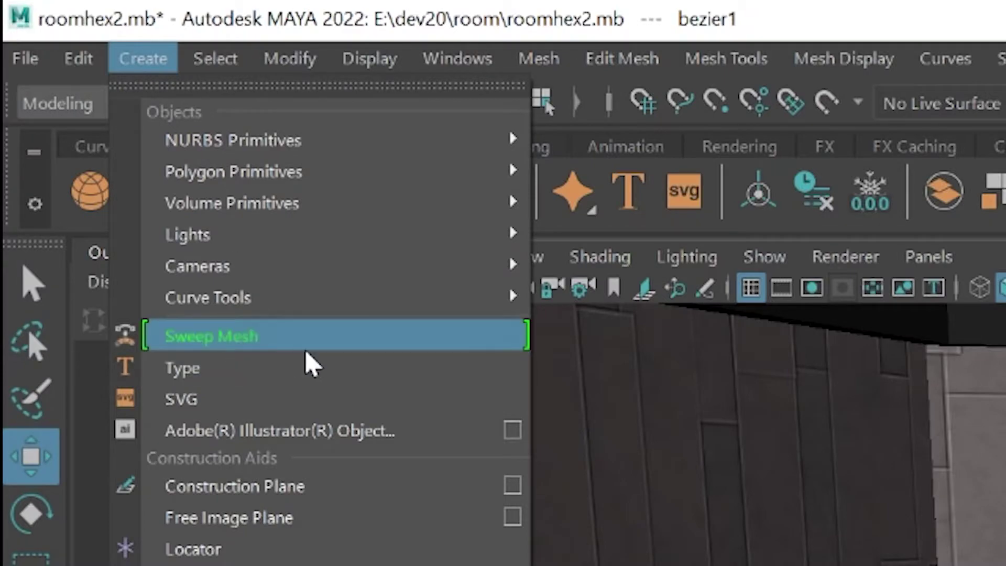
- Sweep the curve into a tube mesh and raise its profile sides from 8 to 11
left_click(307, 349)
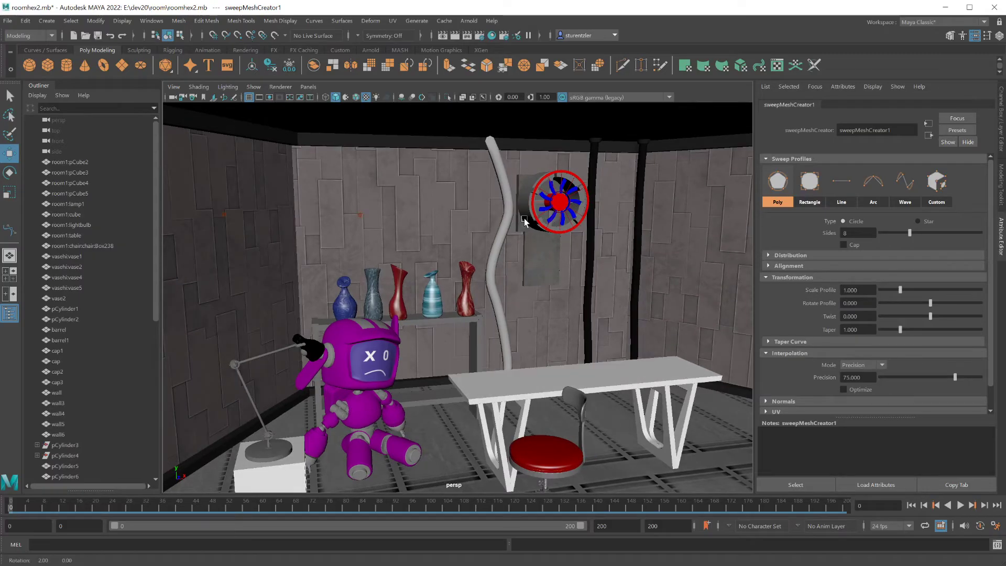
scroll(522, 219, "up", 3)
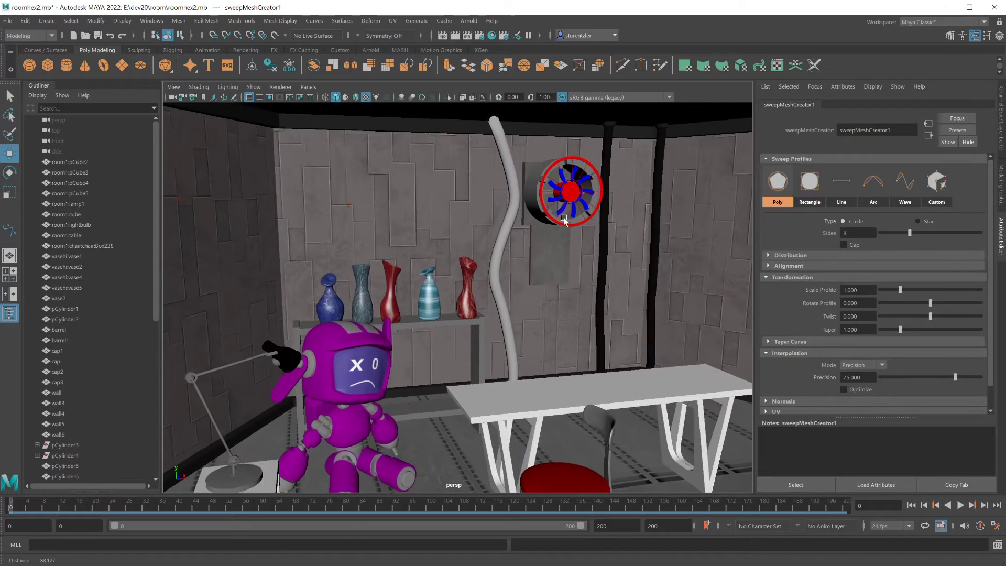
left_click(508, 220)
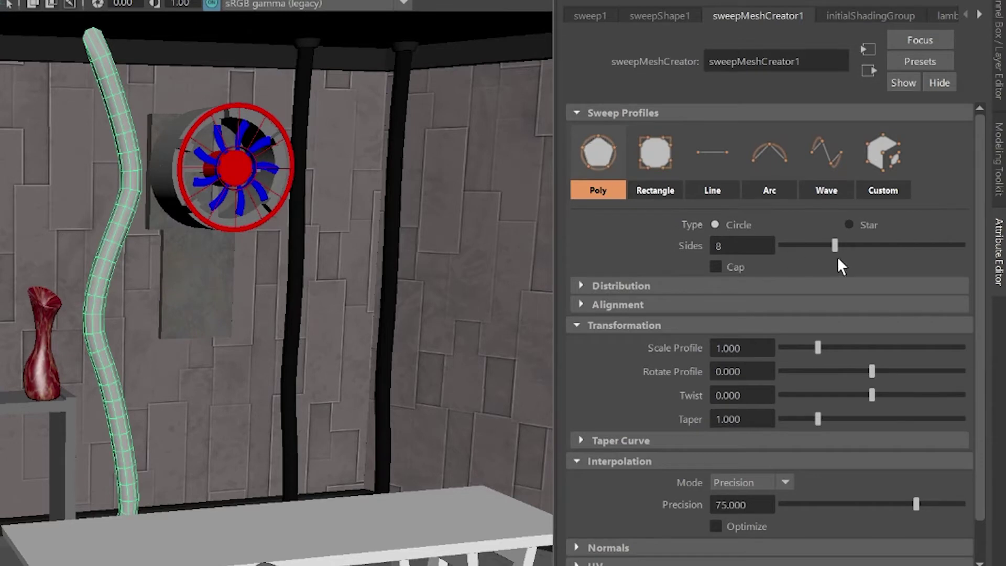
left_click_drag(835, 244, 882, 254)
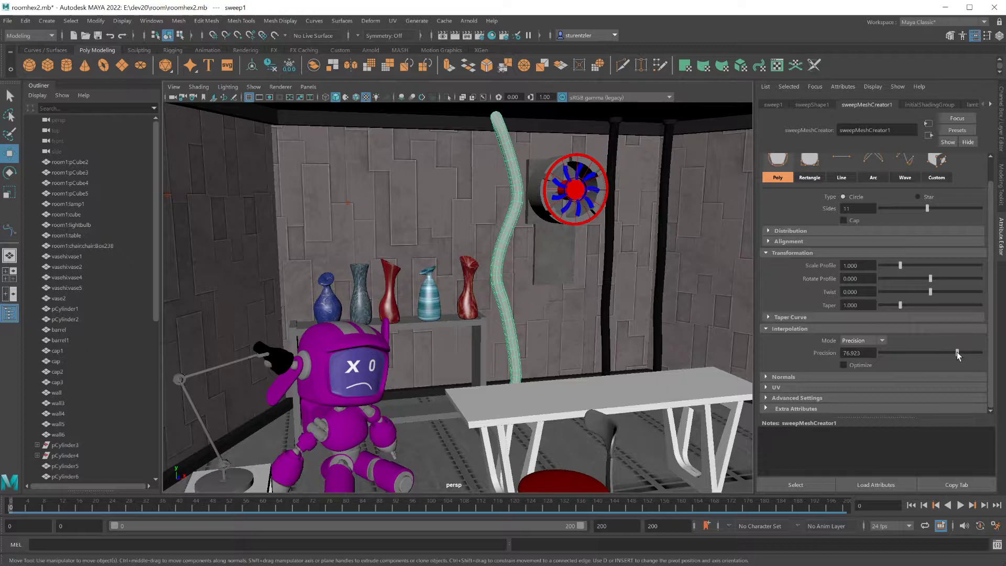
- Set the sweep's interpolation precision to 63.287, previewing smooth display before returning to faceted
left_click_drag(917, 369, 848, 382)
left_click_drag(921, 357, 966, 356)
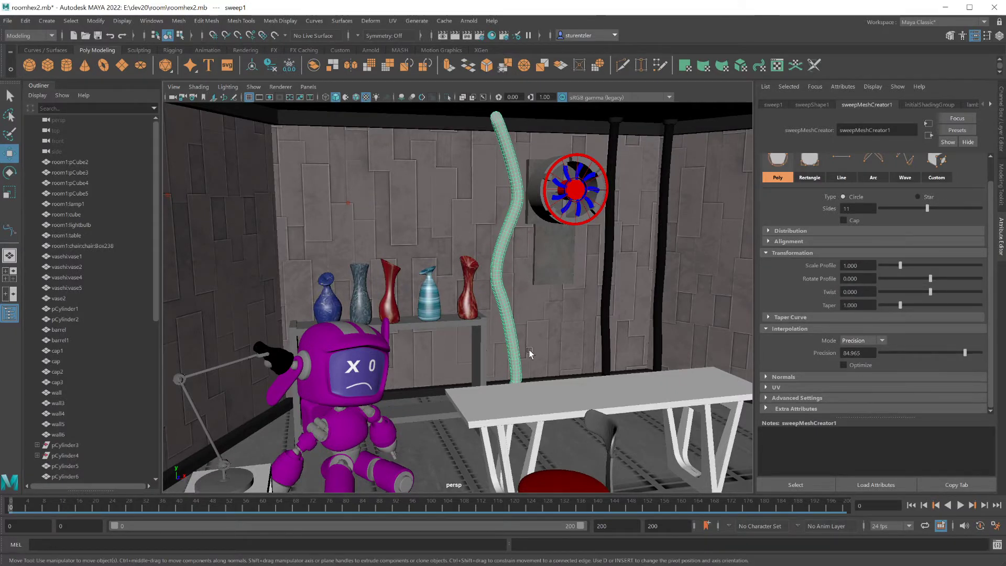
left_click_drag(967, 358, 943, 358)
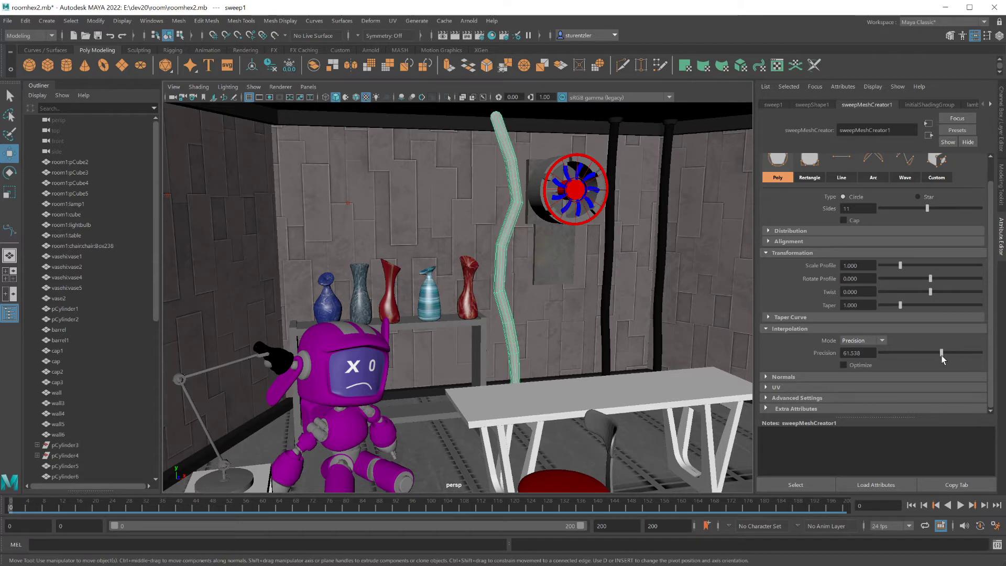
key("3")
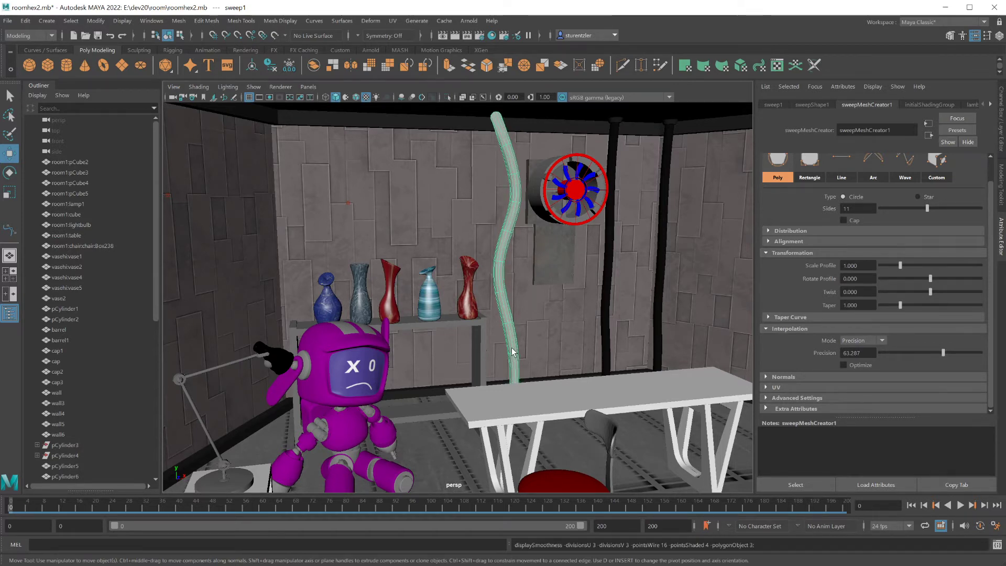
key("1")
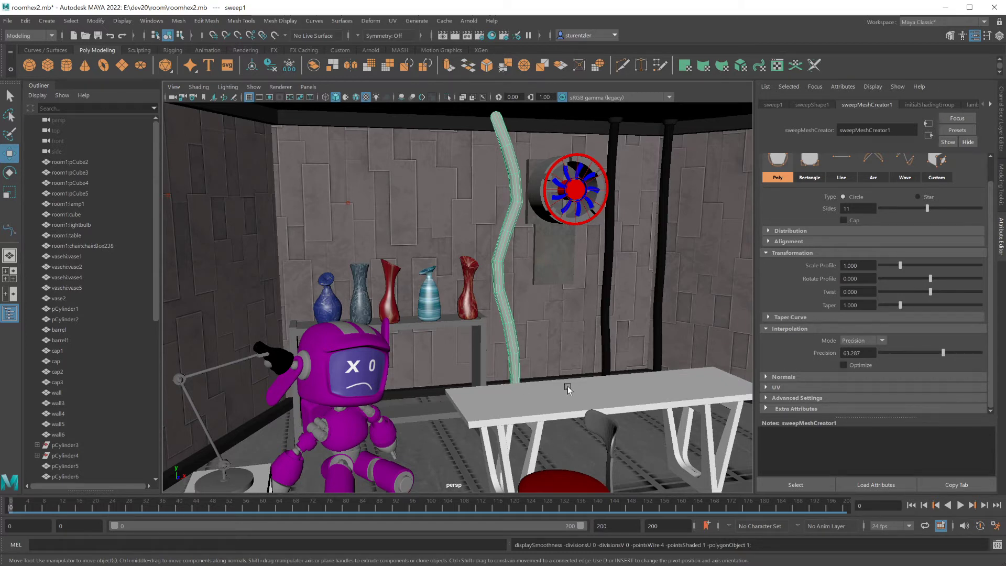
- Enable Distribute on the sweep with Radial distribution, 5 instances at 0.500 scale
scroll(803, 223, "up", 2)
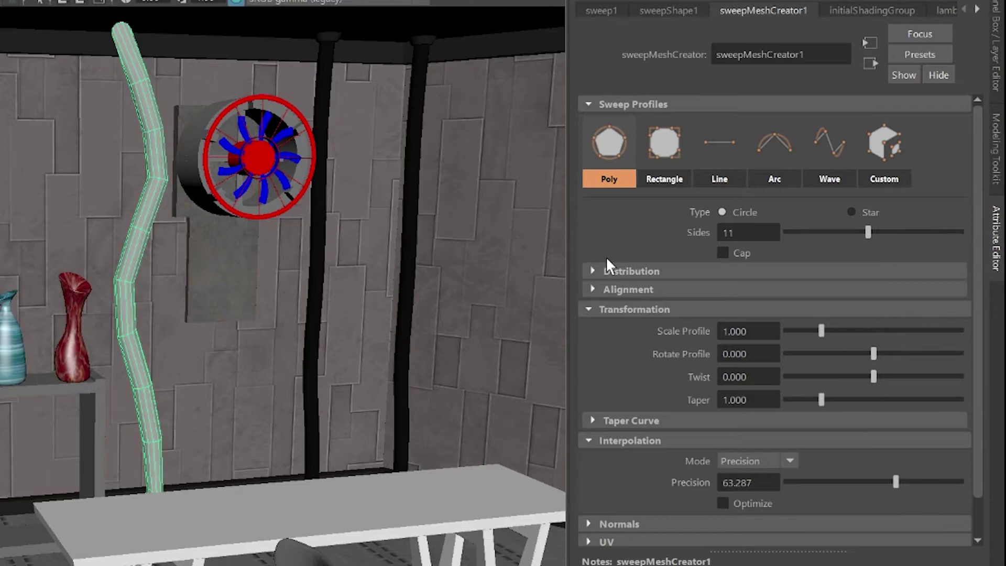
left_click(593, 271)
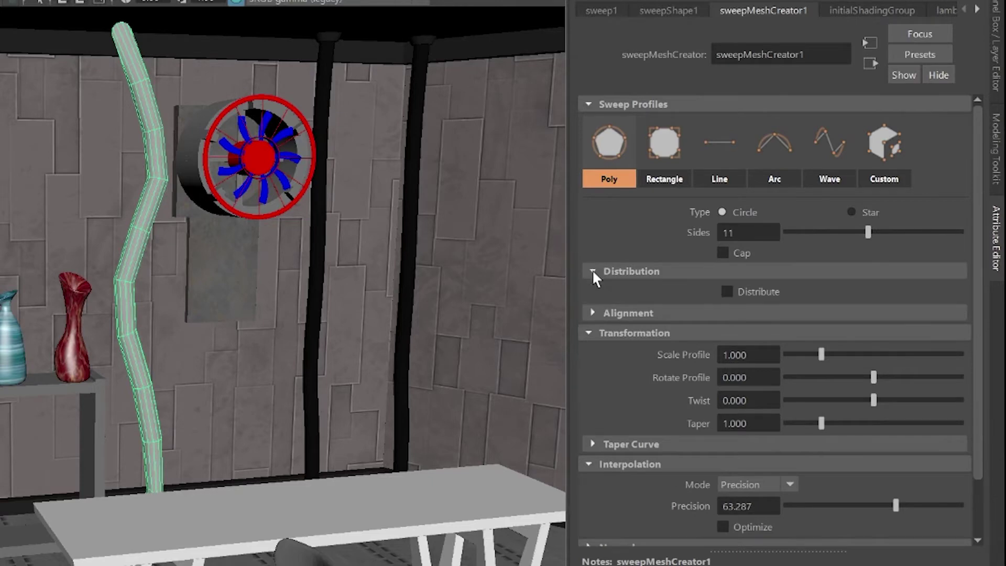
left_click(727, 292)
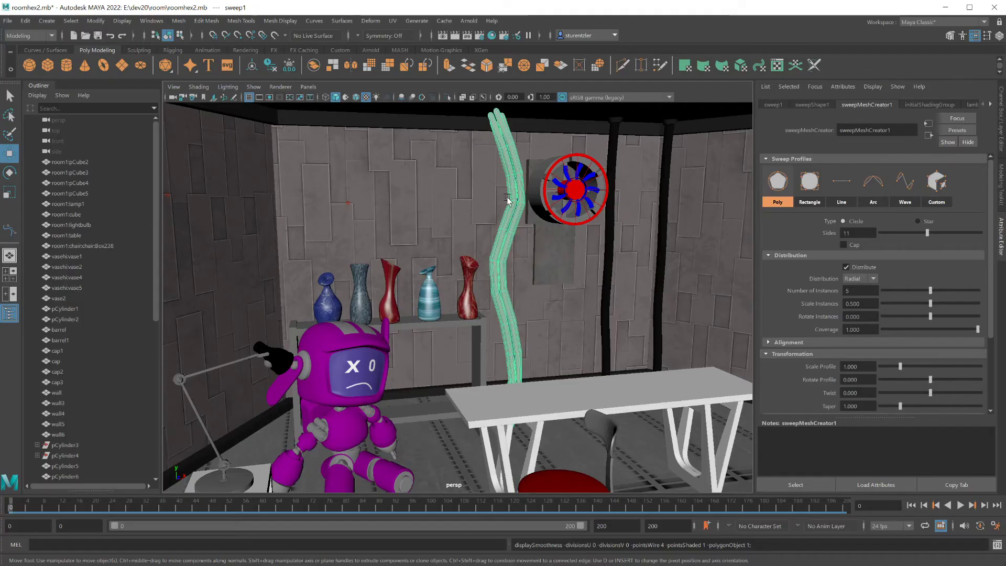
mouse_move(930, 290)
left_mouse_down()
mouse_move(901, 290)
mouse_move(929, 292)
left_mouse_up()
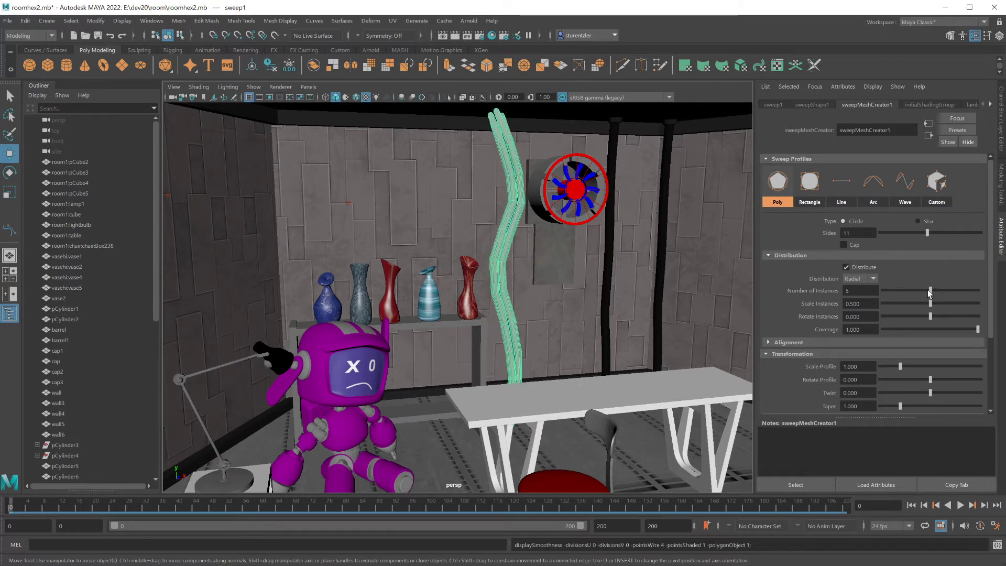
left_click(862, 279)
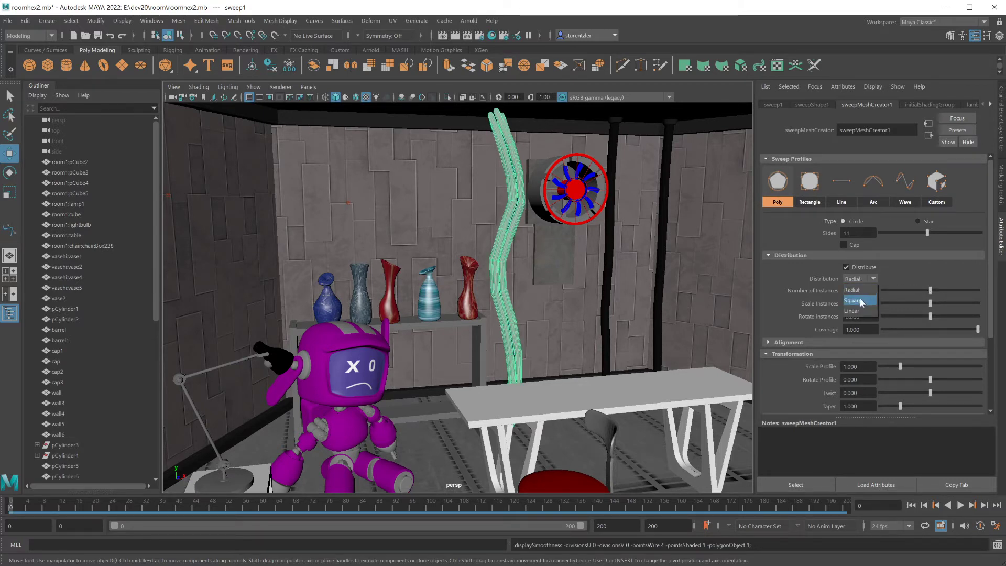
left_click(862, 313)
left_click(862, 279)
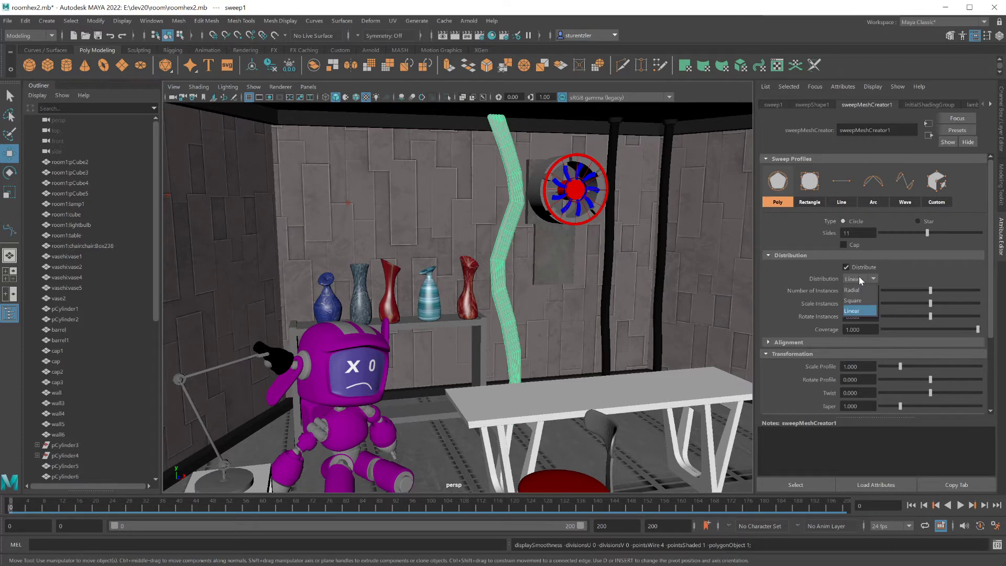
left_click(860, 291)
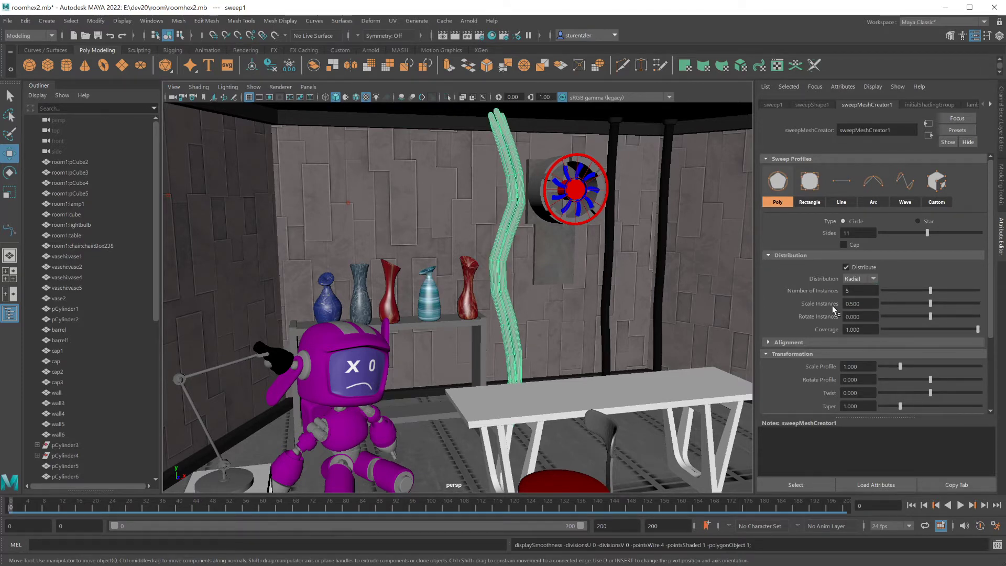
- Set the bundle's Twist to -1.916 and Precision to 75.524, leaving Taper near 0.997
scroll(472, 250, "up", 2)
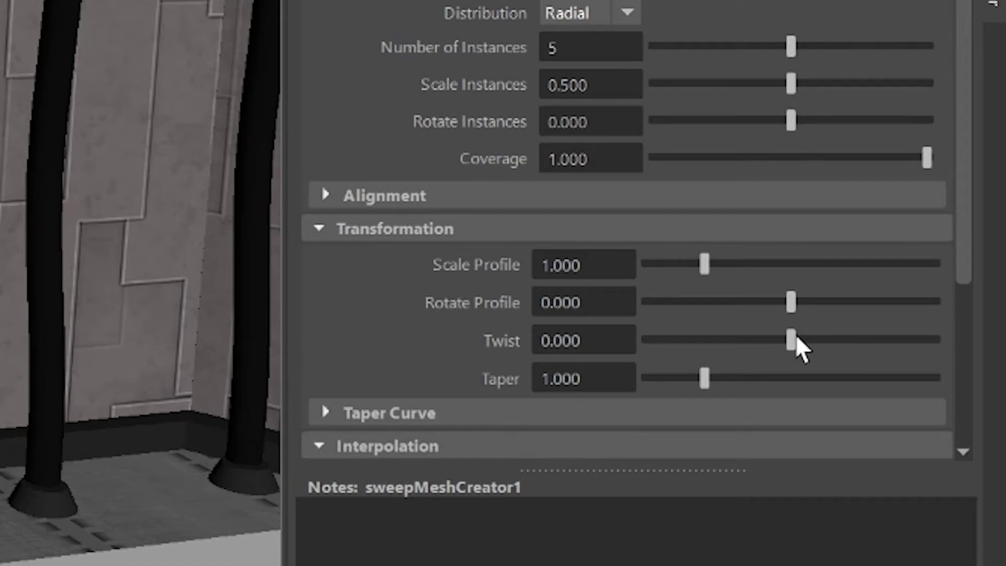
left_click_drag(794, 338, 688, 335)
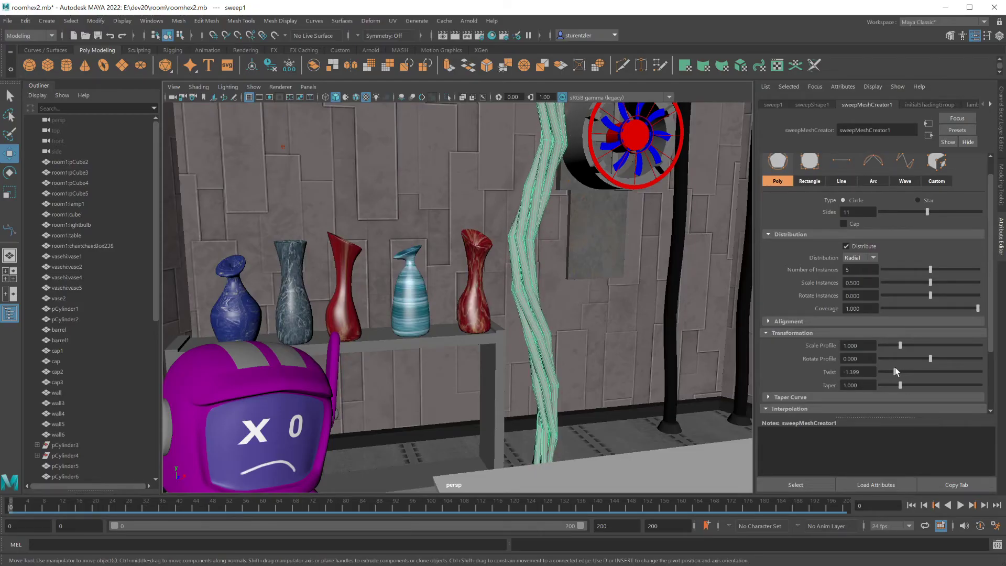
left_click_drag(895, 367, 883, 367)
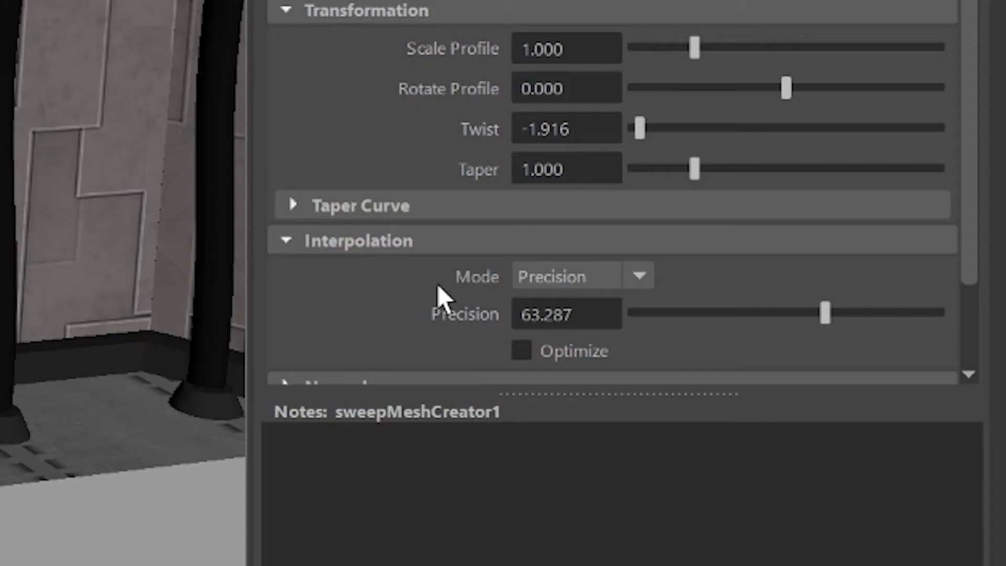
scroll(438, 292, "down", 2)
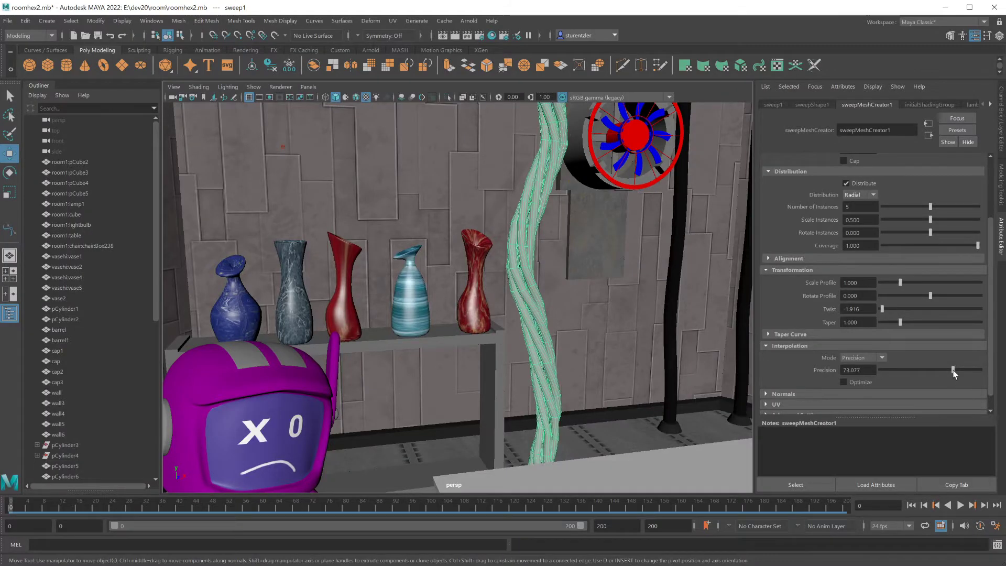
left_click_drag(827, 251, 866, 257)
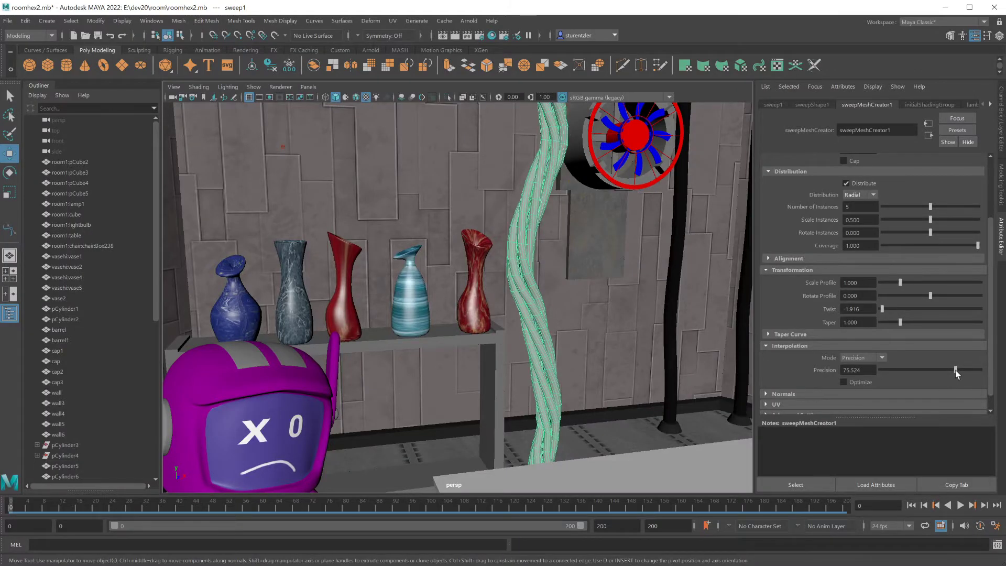
scroll(794, 303, "up", 3)
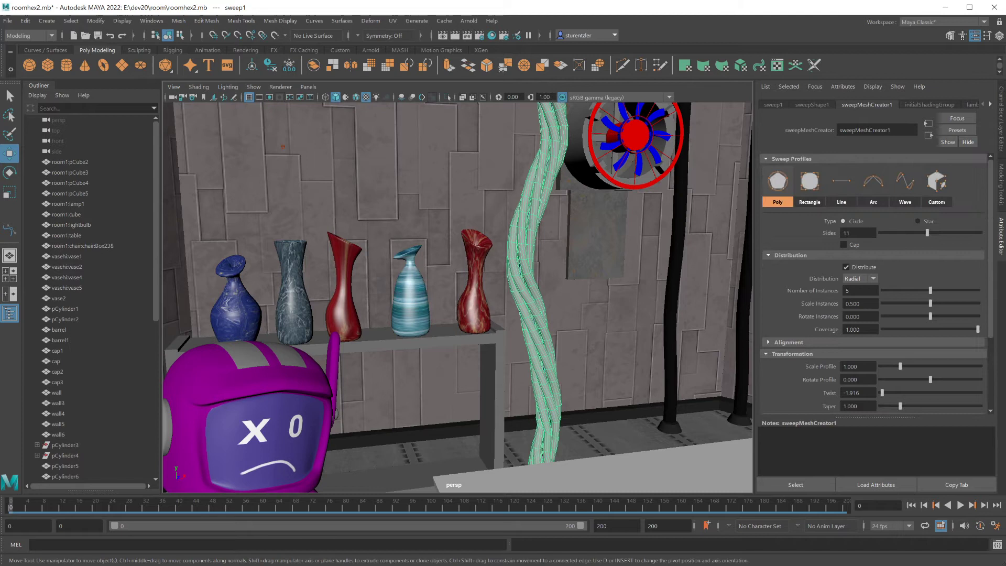
mouse_move(900, 385)
left_mouse_down()
mouse_move(888, 387)
mouse_move(900, 386)
left_mouse_up()
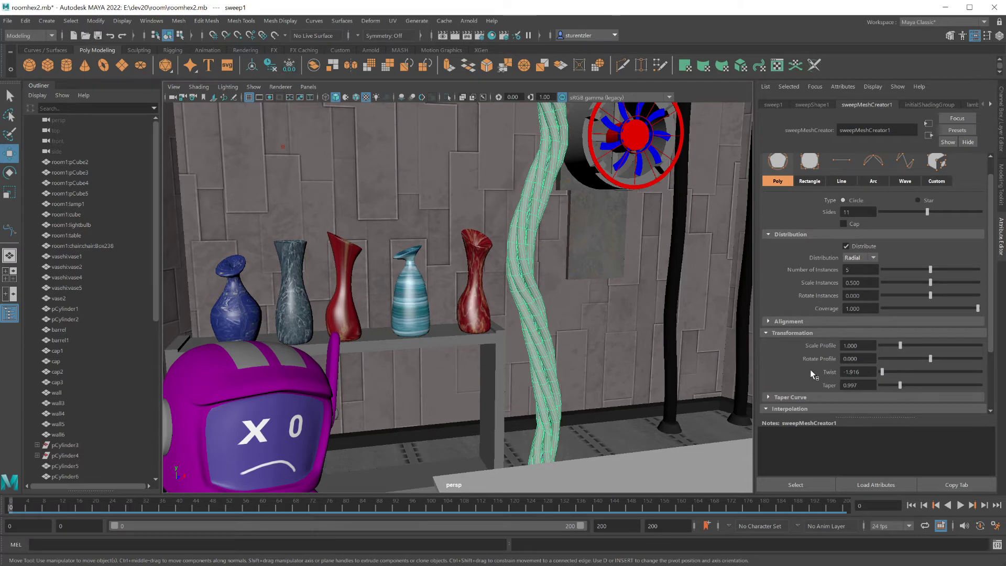
- Add and drag Taper Curve points, one down to 0.500, so the bundle dips and swells
scroll(810, 370, "down", 3)
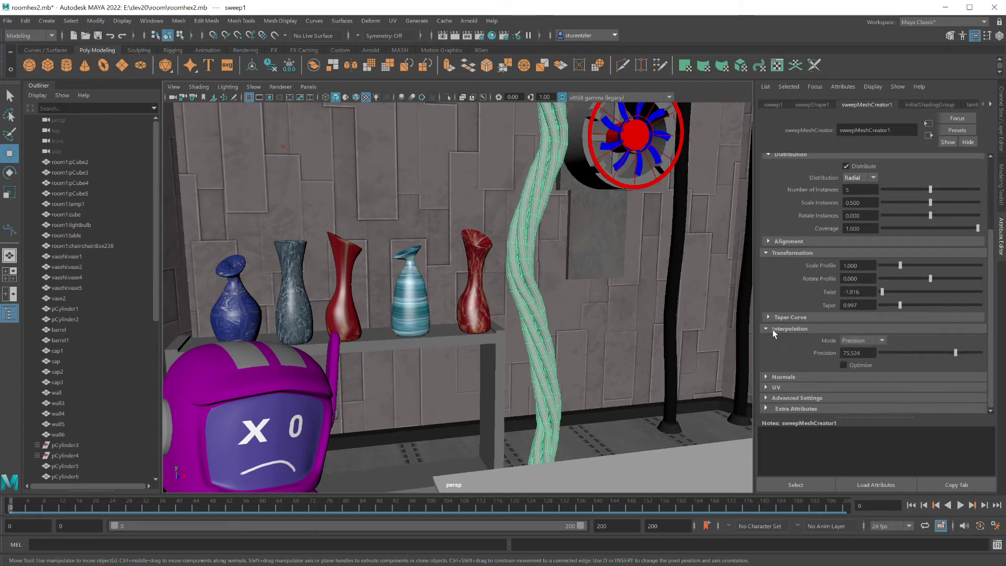
left_click(767, 317)
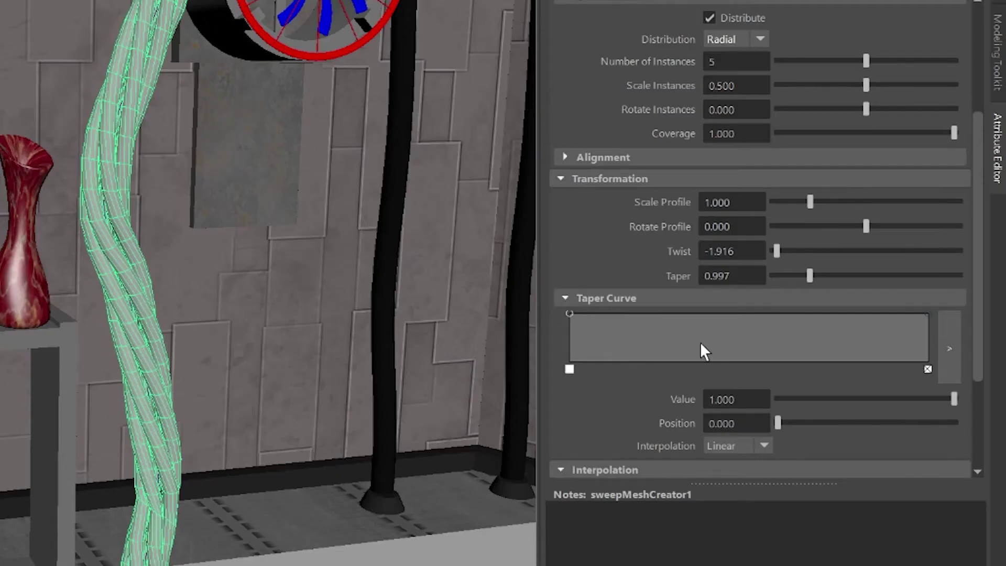
left_click(668, 326)
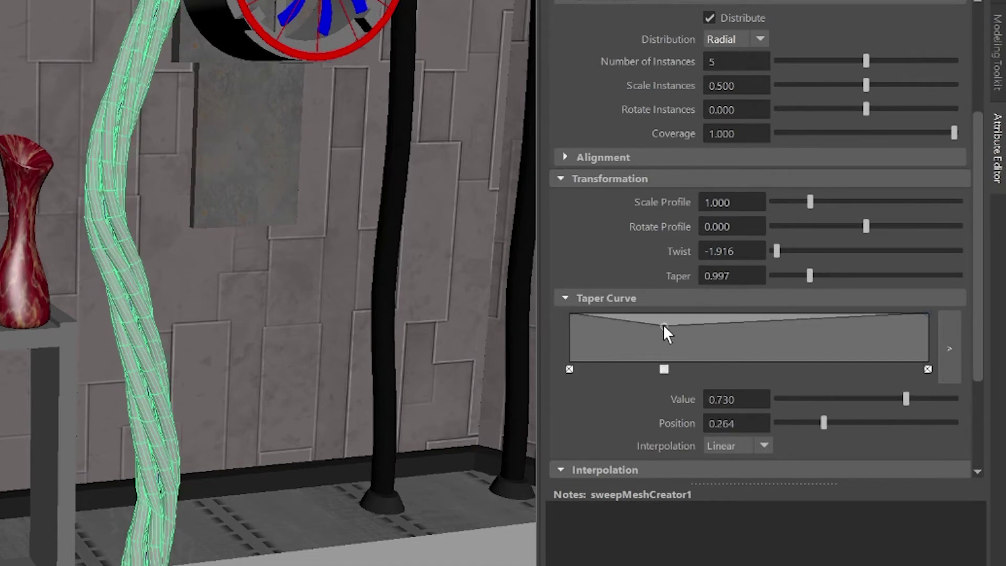
left_click_drag(668, 326, 669, 337)
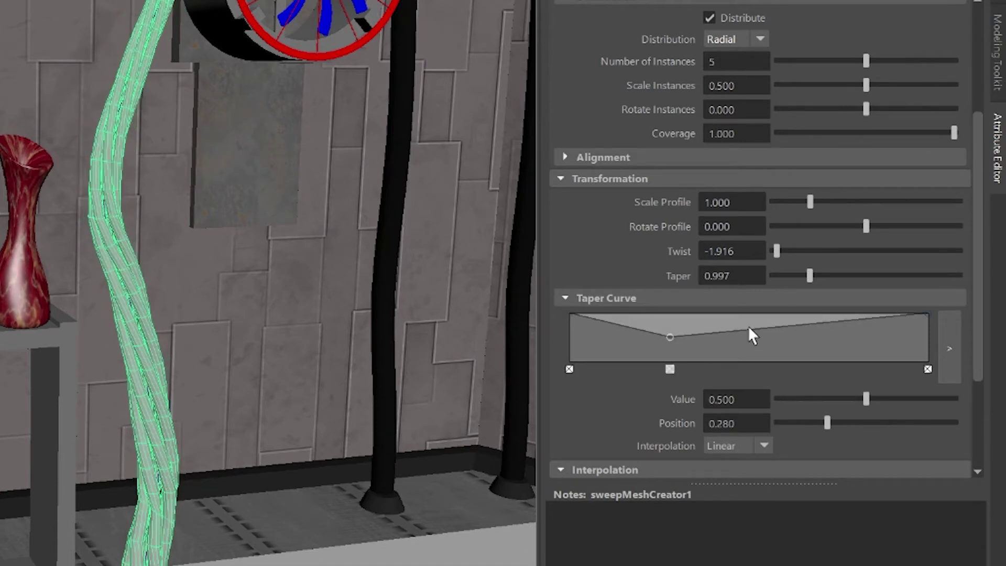
left_click_drag(747, 325, 745, 314)
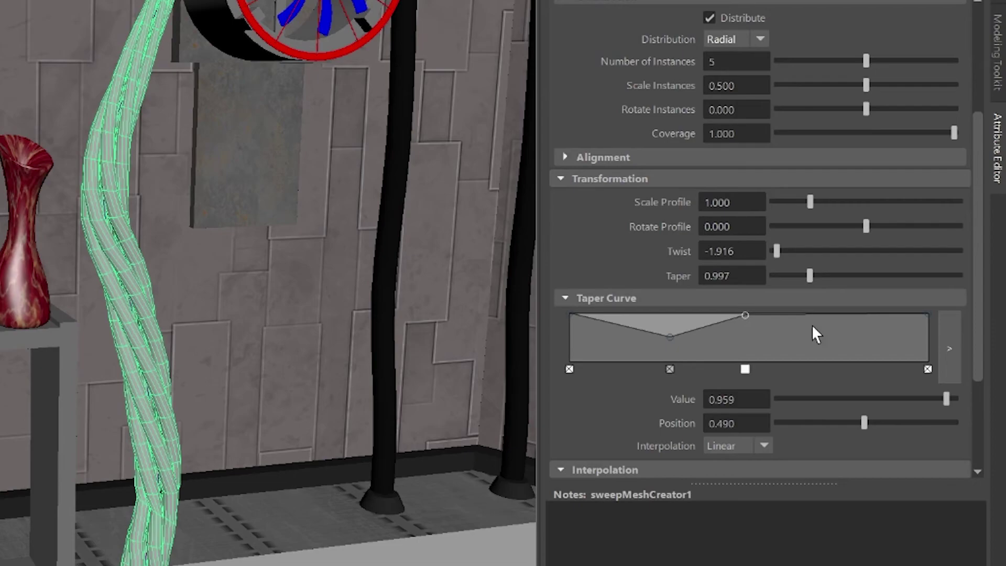
left_click_drag(811, 322, 816, 331)
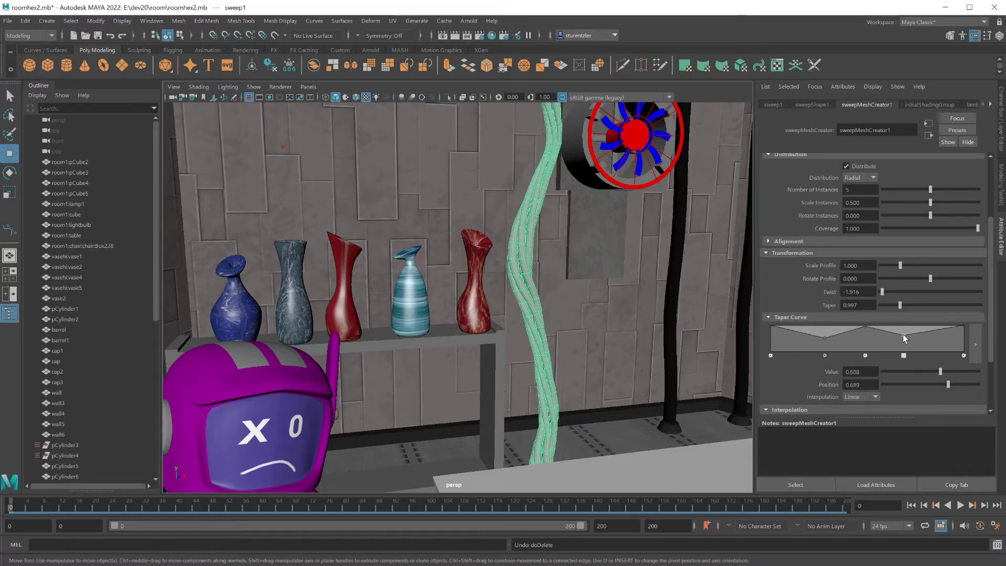
key("ctrl+z")
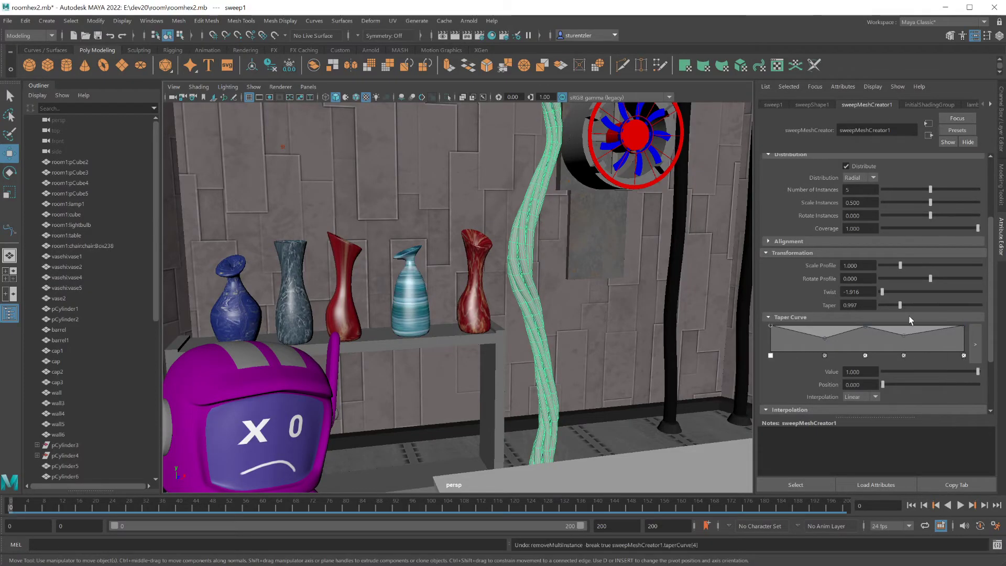
left_click(904, 355)
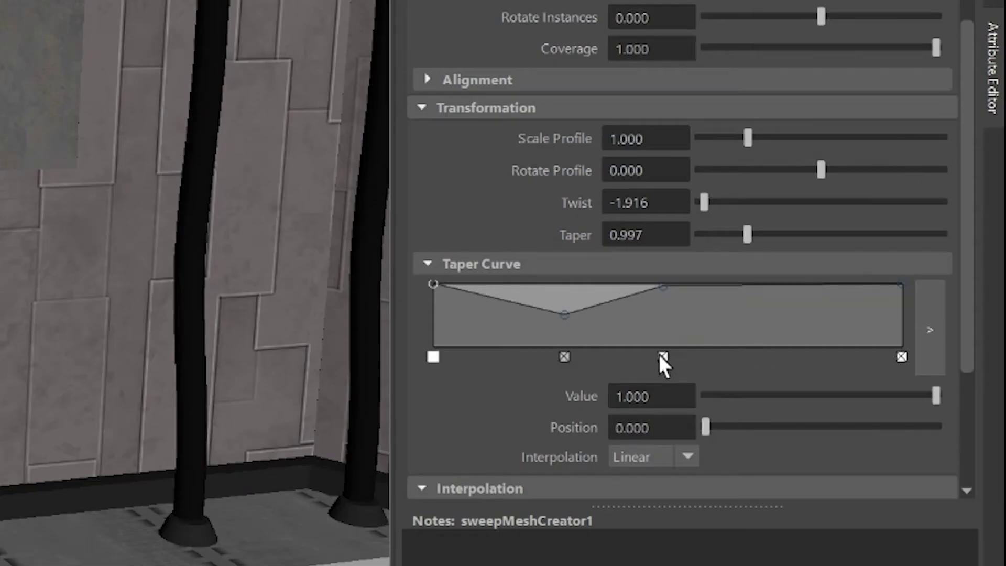
left_click(663, 357)
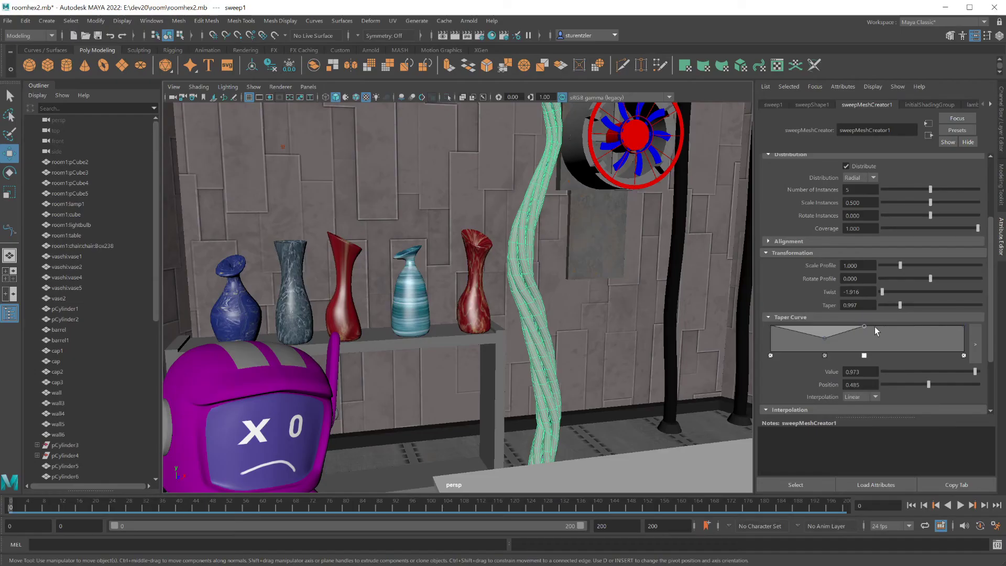
left_click_drag(892, 326, 942, 332)
- Raise Scale Instances to 0.798 and set Scale Profile to 0.979
left_click_drag(931, 202, 938, 204)
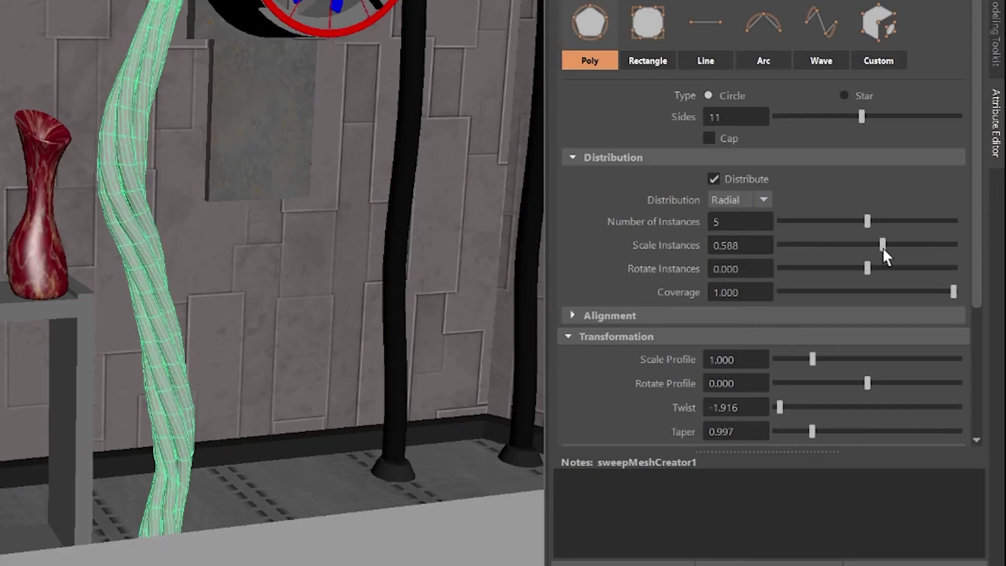
left_click_drag(883, 248, 918, 246)
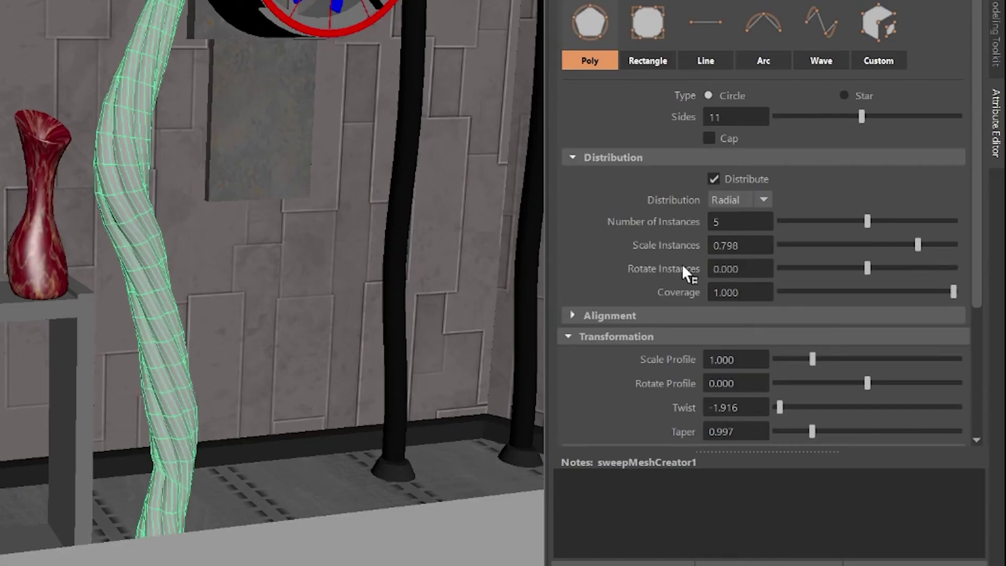
scroll(663, 311, "down", 3)
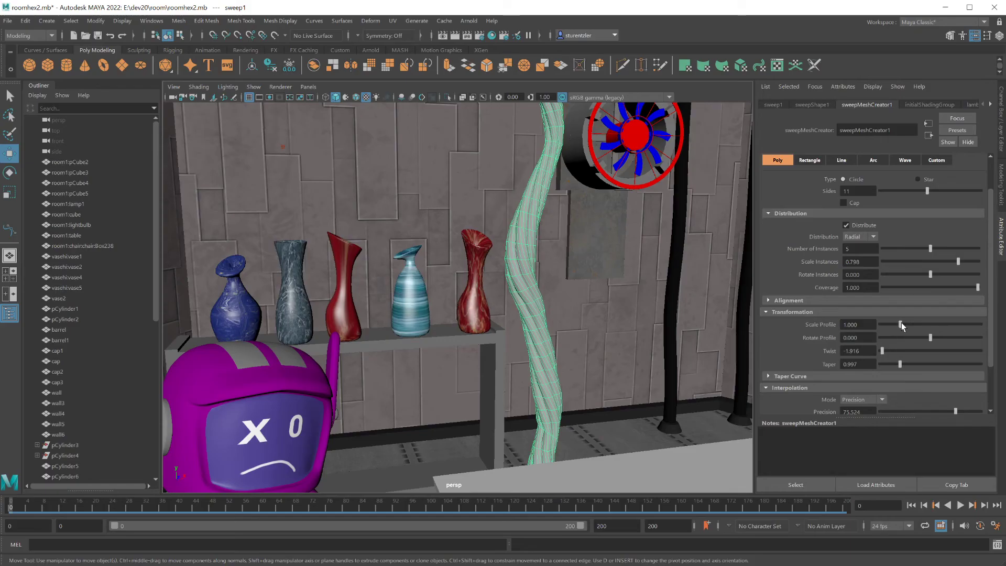
left_click_drag(813, 281, 845, 286)
mouse_move(918, 325)
left_mouse_down()
mouse_move(926, 323)
mouse_move(892, 330)
mouse_move(900, 326)
left_mouse_up()
right_click(818, 326)
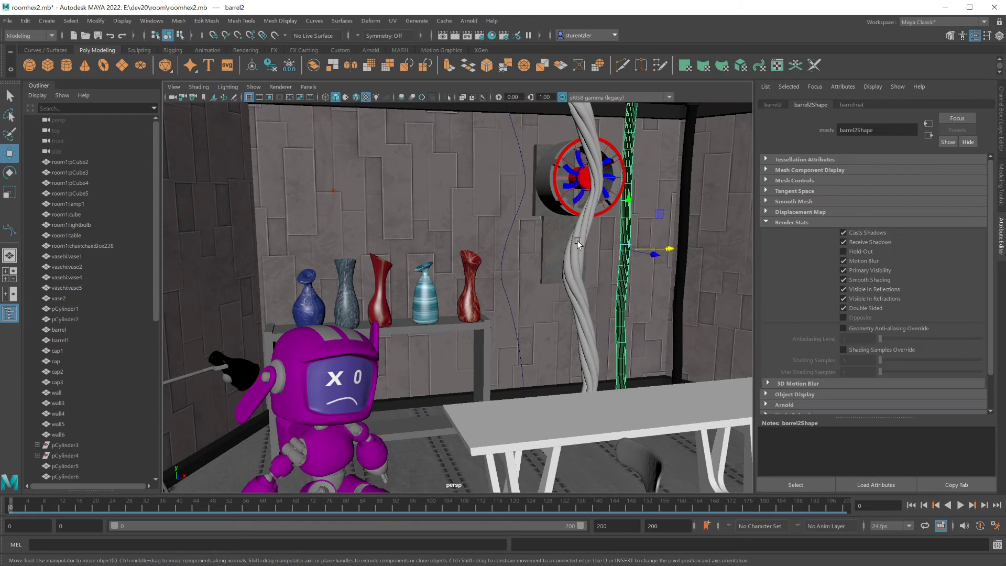
- Move control vertices of bezier1 to rebend the hanging bundle, then reselect the sweep mesh
left_click(586, 234)
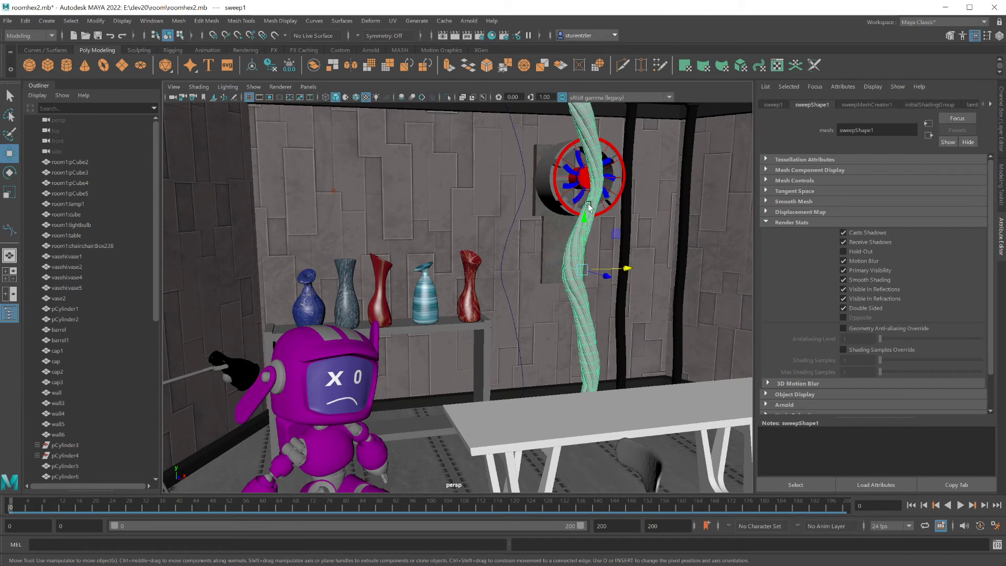
left_click(522, 196)
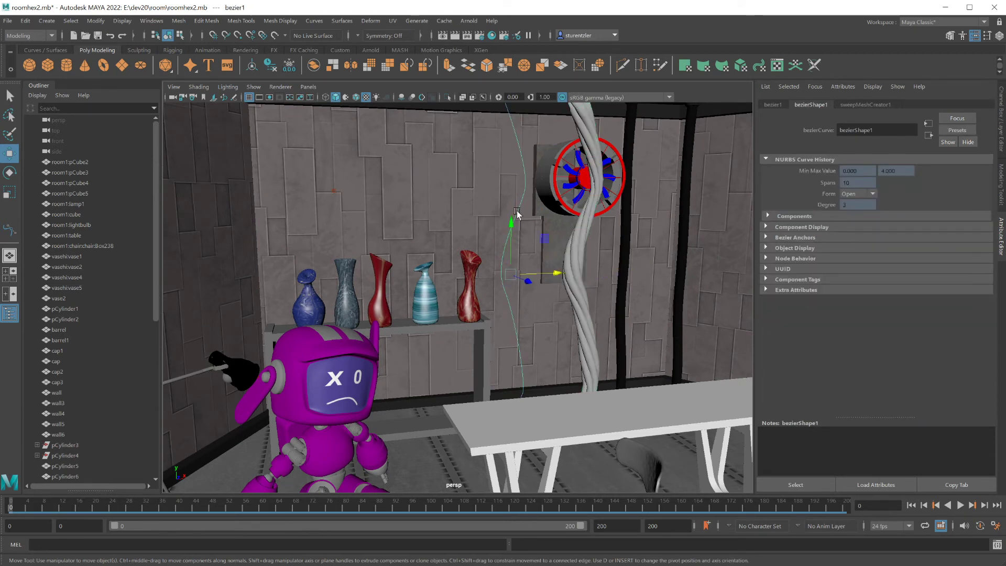
right_click_drag(517, 212, 461, 217)
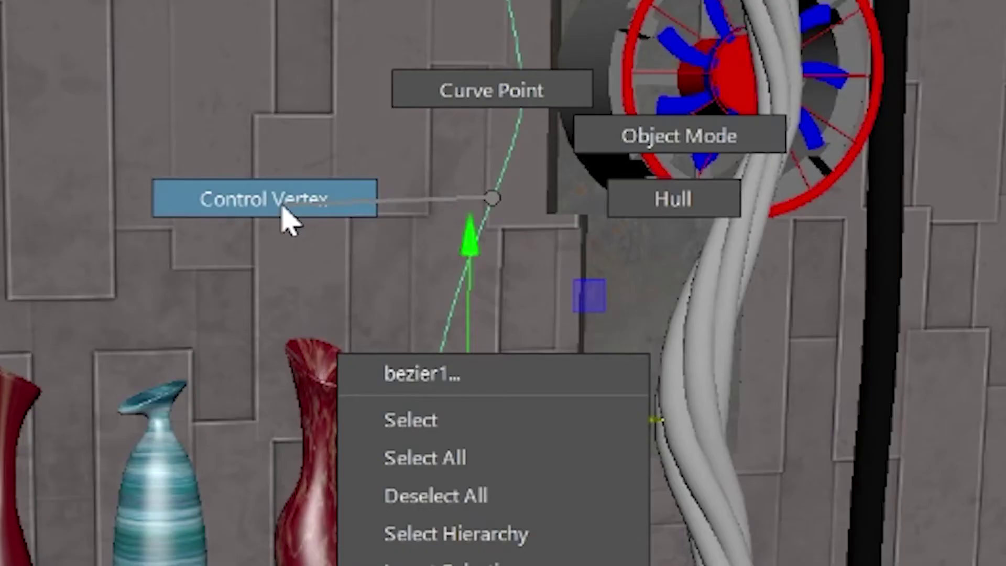
right_click_drag(283, 207, 281, 204)
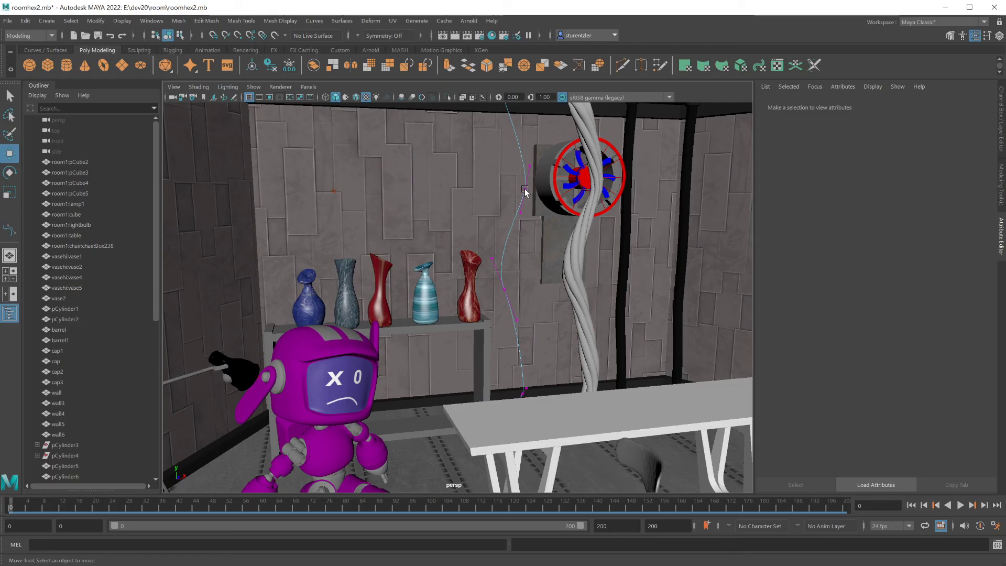
left_click(524, 189)
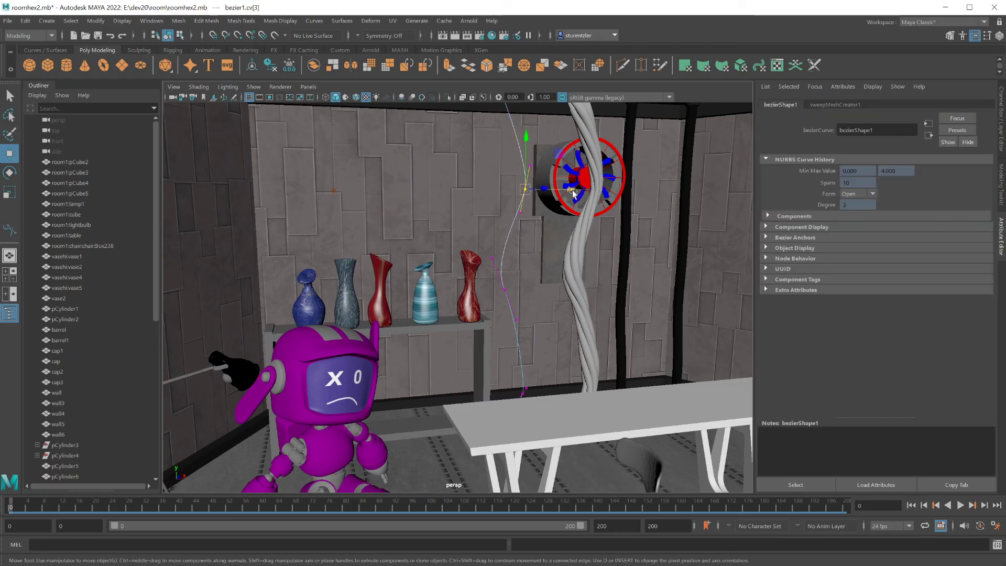
left_click_drag(573, 191, 555, 192)
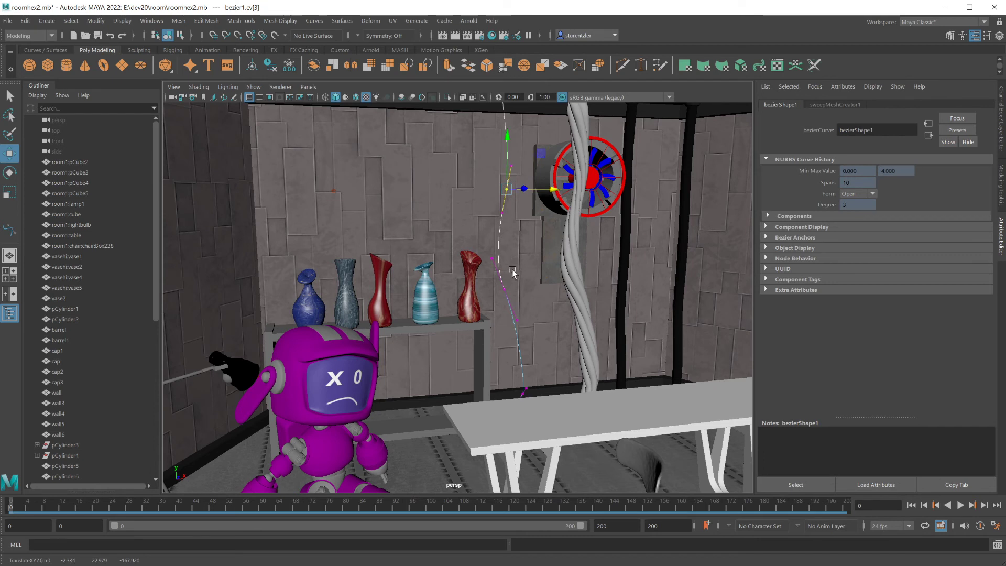
left_click(504, 289)
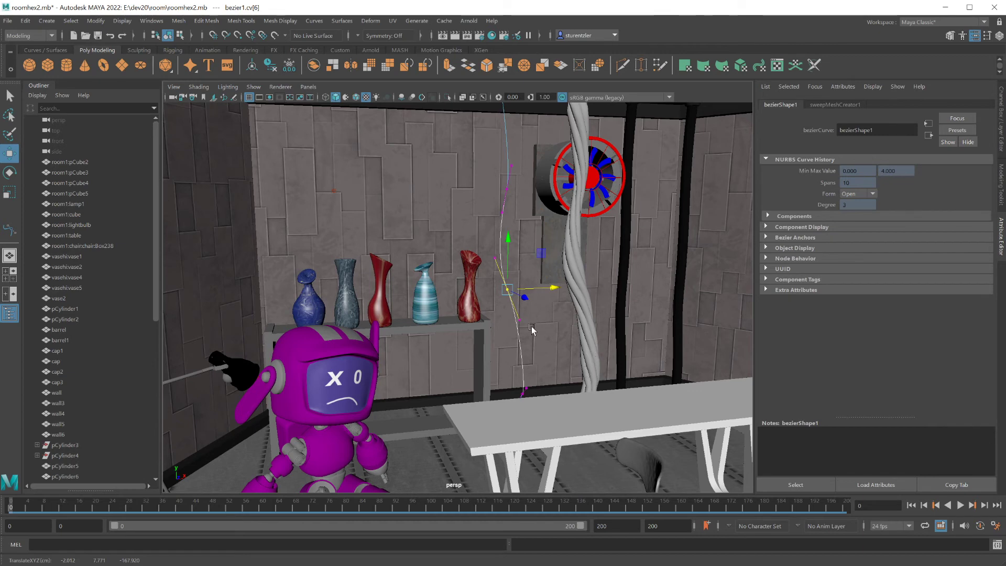
left_click(577, 266)
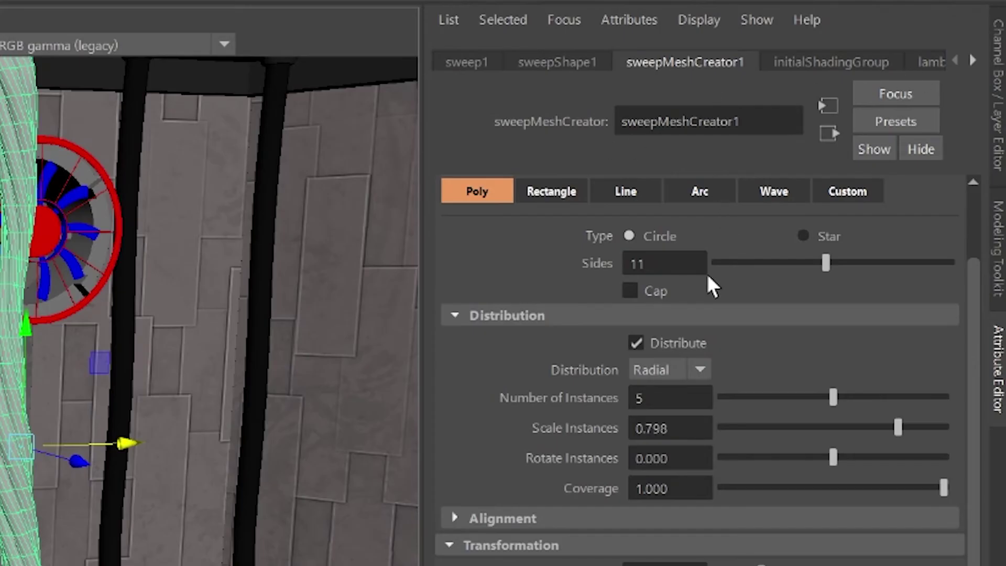
- Lower Scale Instances from 0.798 to about 0.313 to thin the wires
left_click_drag(898, 428, 790, 442)
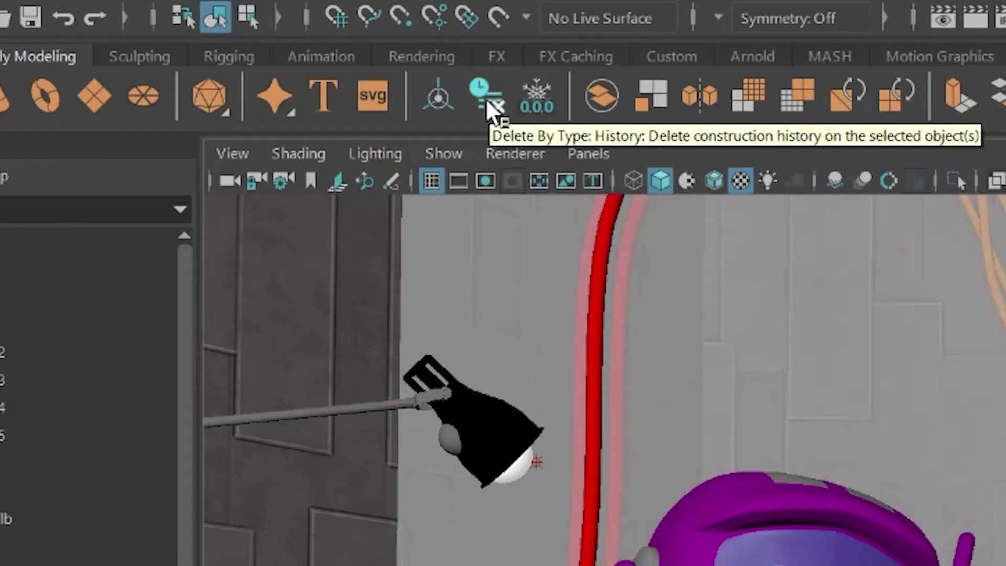
- Delete the construction history of floor bundle sweep6 and switch it to vertex editing
left_click(270, 67)
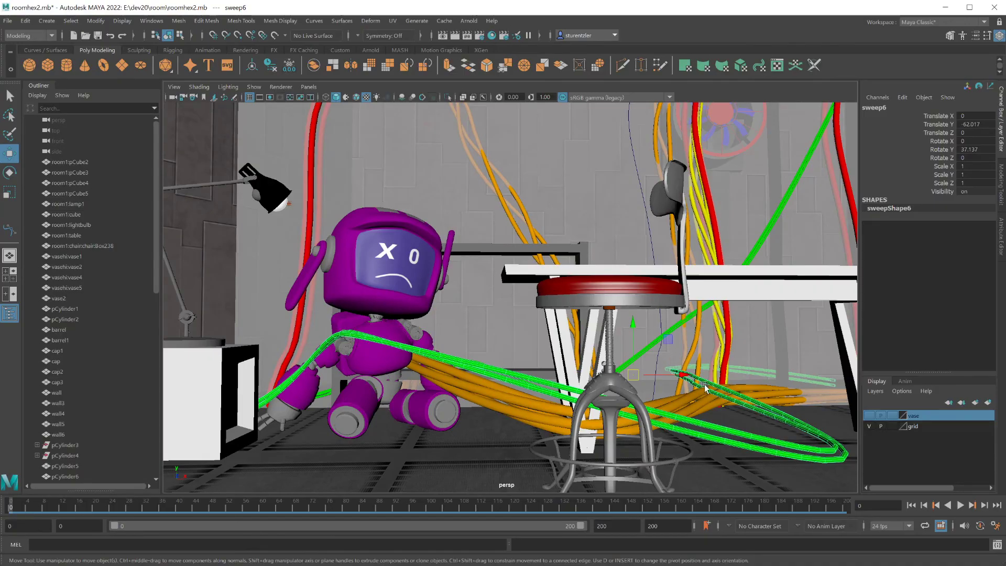
right_click_drag(706, 294, 652, 302)
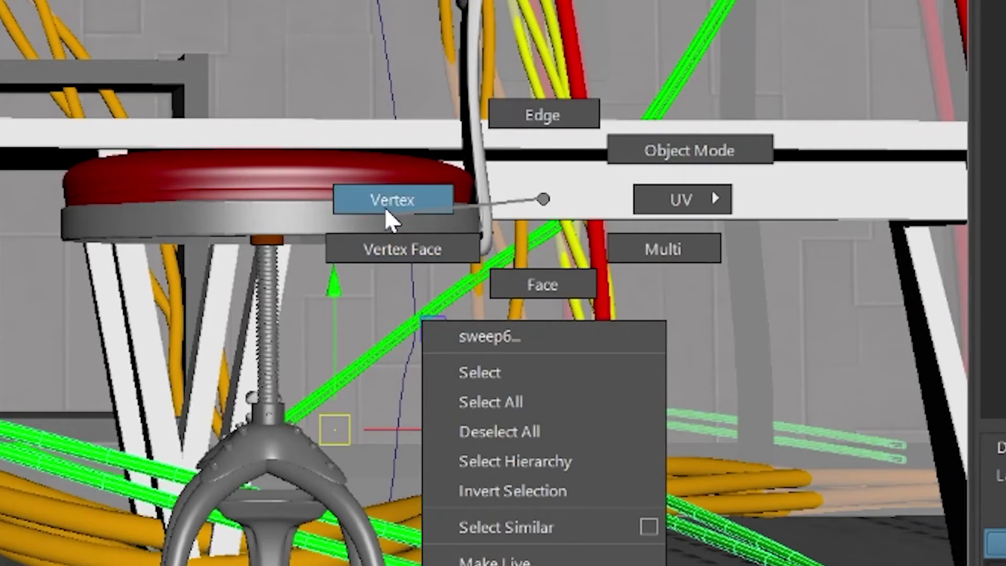
right_click_drag(388, 212, 389, 210)
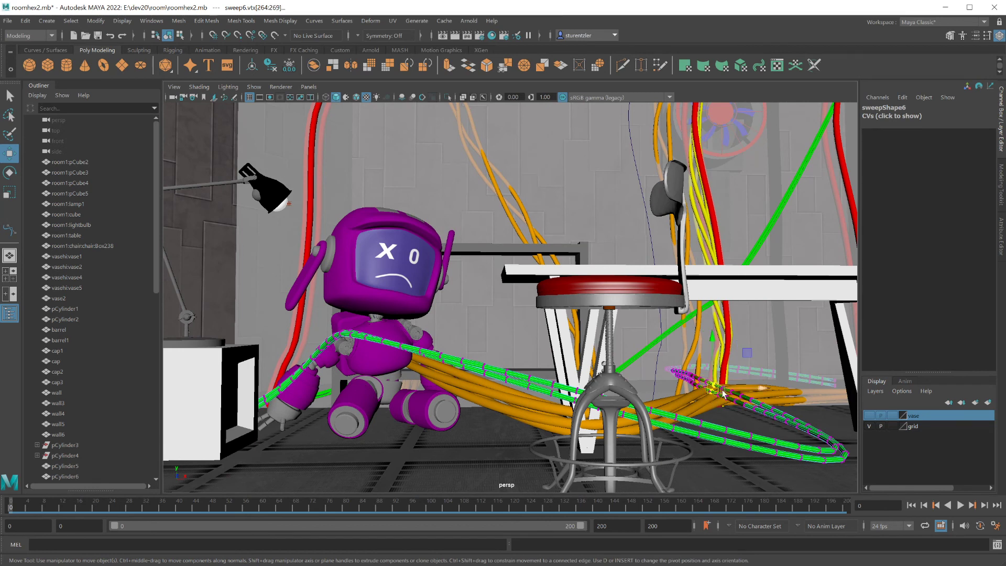
- Select vertices at sweep6's looped end and nudge them slightly downward
left_click(710, 381)
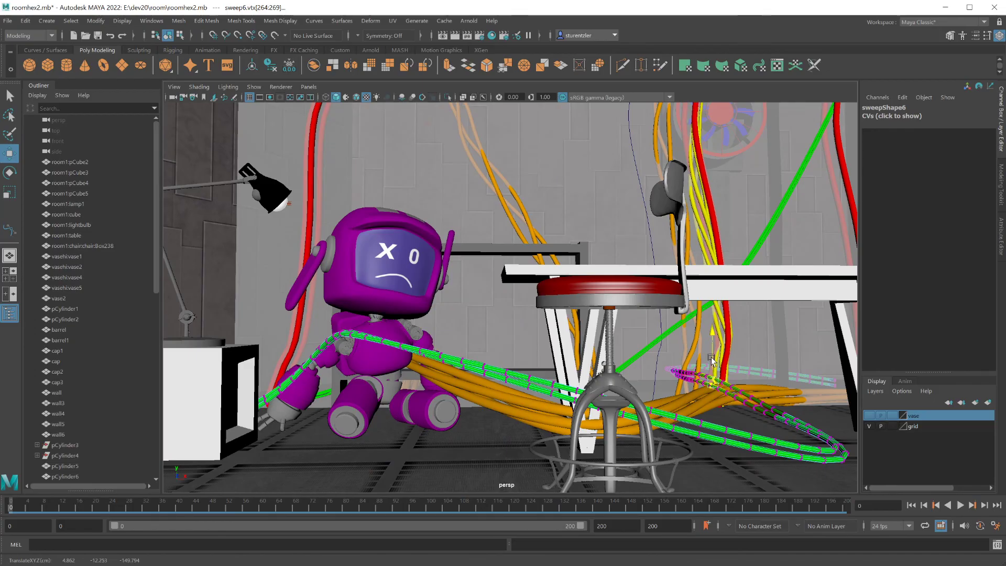
left_click_drag(711, 359, 712, 361)
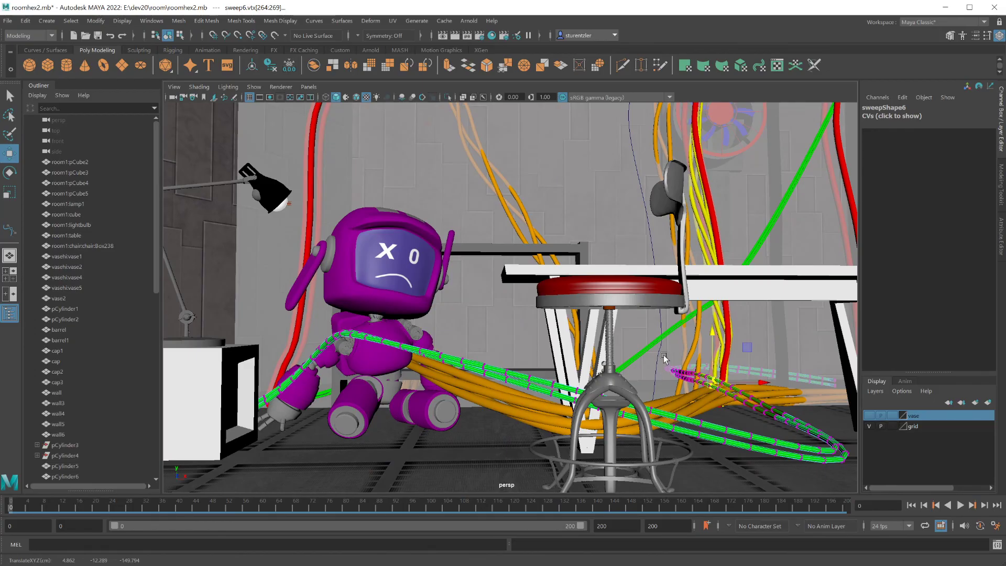
left_click_drag(666, 359, 697, 380)
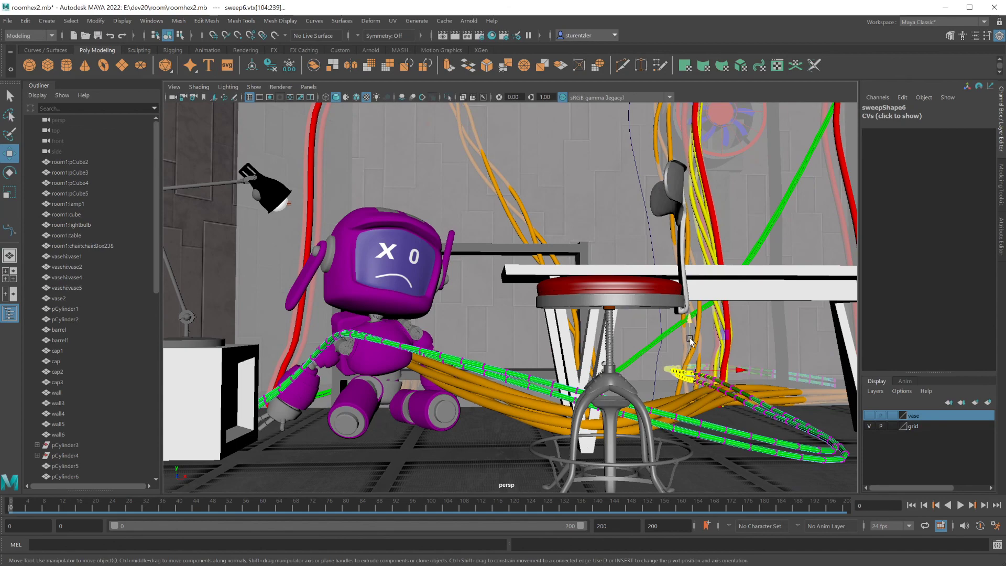